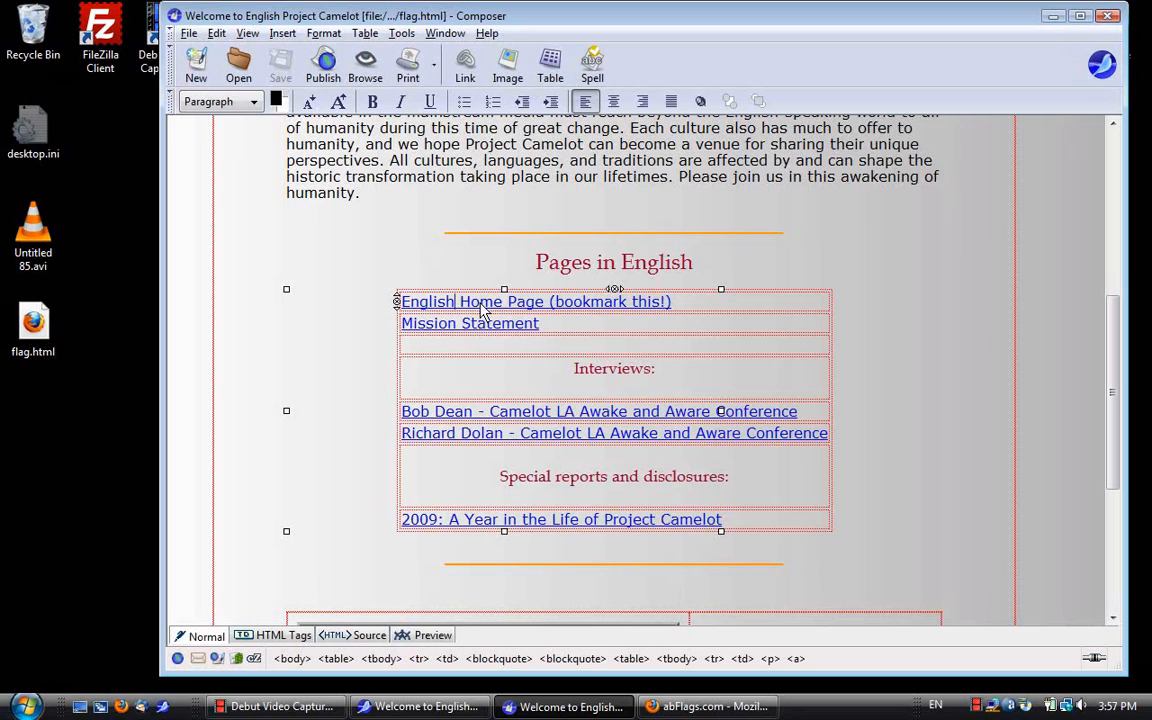
- Replace the word "English" with "Norsk" in the home page link text of the pages table
{"action": "key", "text": "BackSpace"}
{"action": "key", "text": "BackSpace"}
{"action": "key", "text": "BackSpace"}
{"action": "key", "text": "BackSpace"}
{"action": "key", "text": "BackSpace"}
{"action": "key", "text": "BackSpace"}
{"action": "key", "text": "BackSpace"}
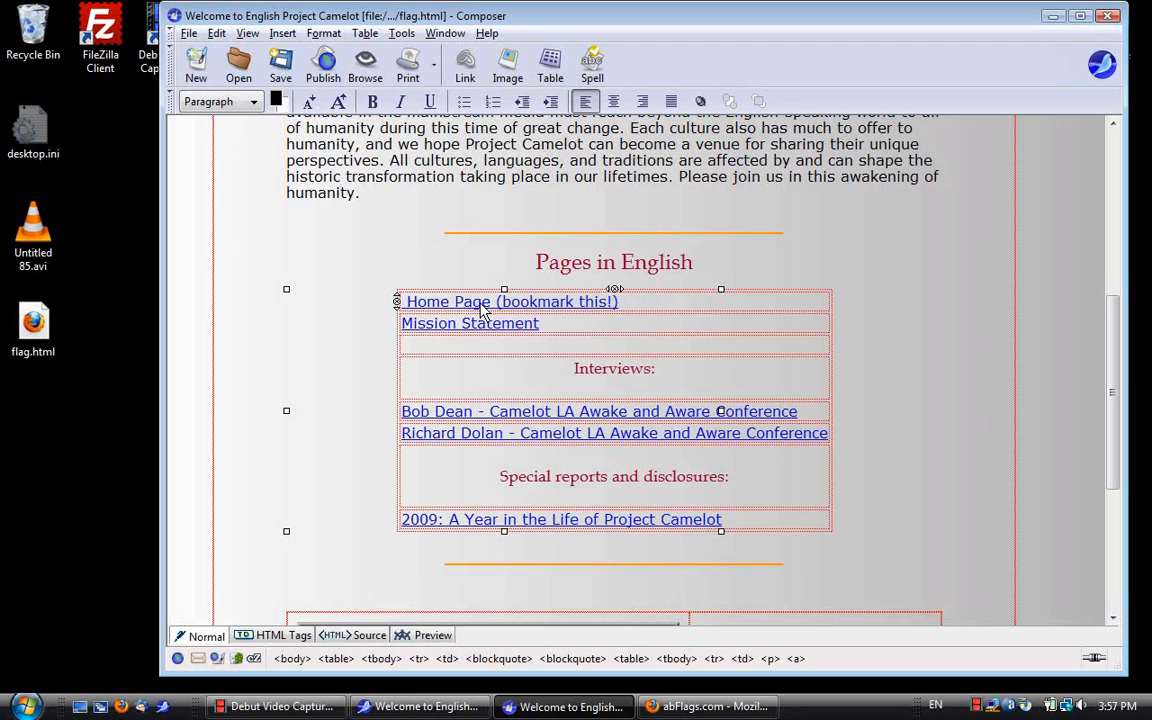
{"action": "type", "text": "Norsk"}
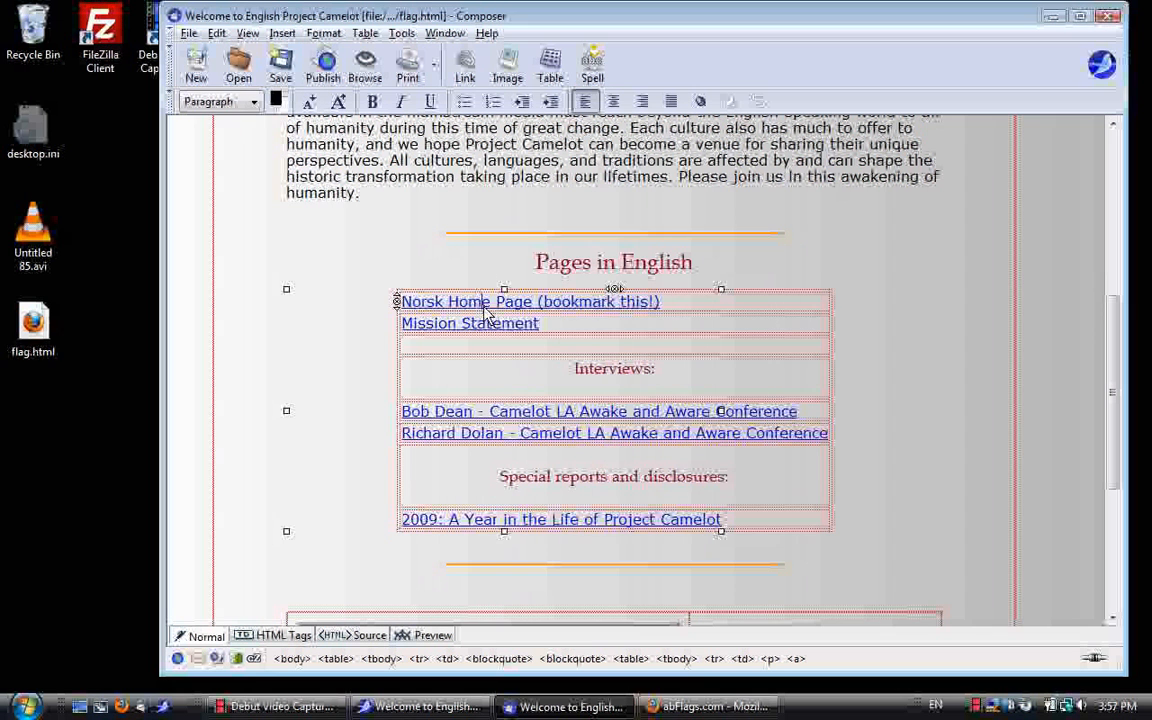
- Change the Norsk Home Page link's location to lang/no/index.html
{"action": "right_click", "coordinate": [450, 298]}
{"action": "left_click", "coordinate": [515, 455]}
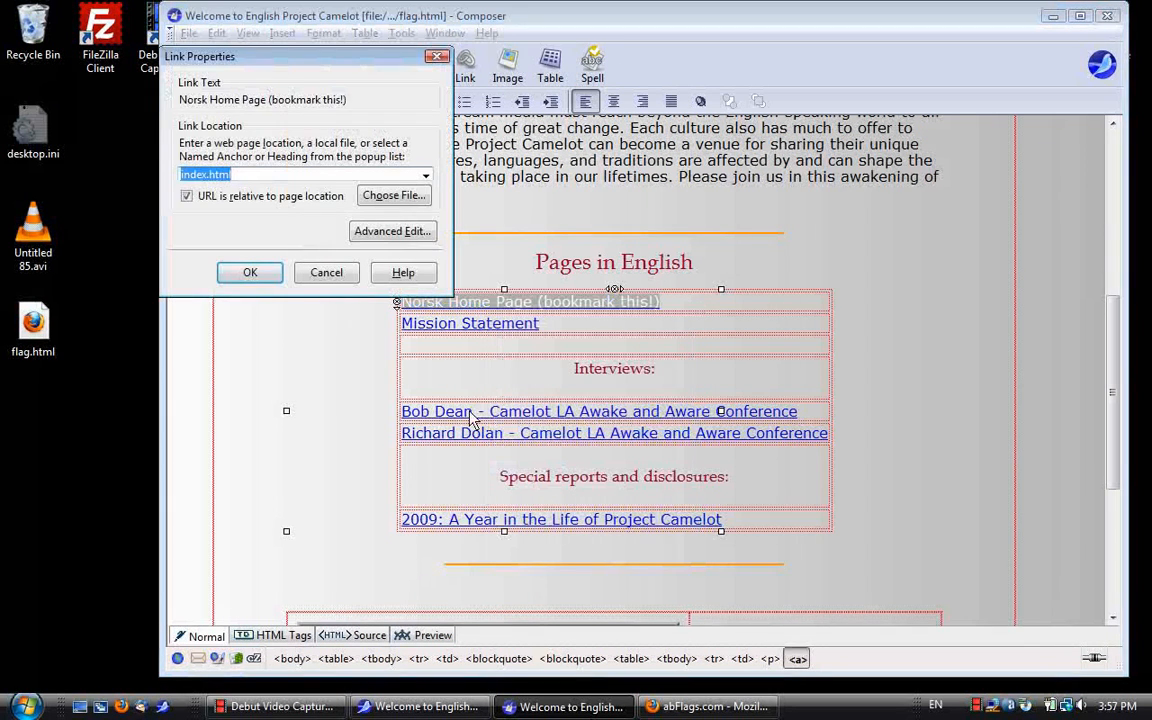
{"action": "left_click", "coordinate": [181, 175]}
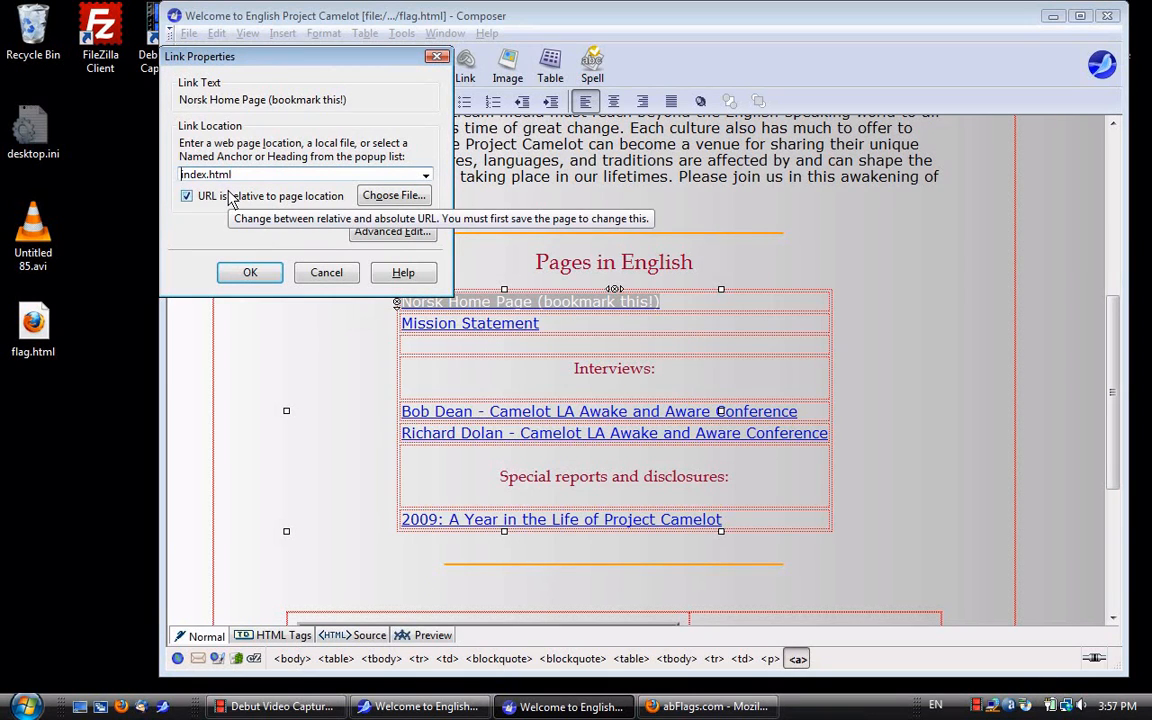
{"action": "type", "text": "lang/"}
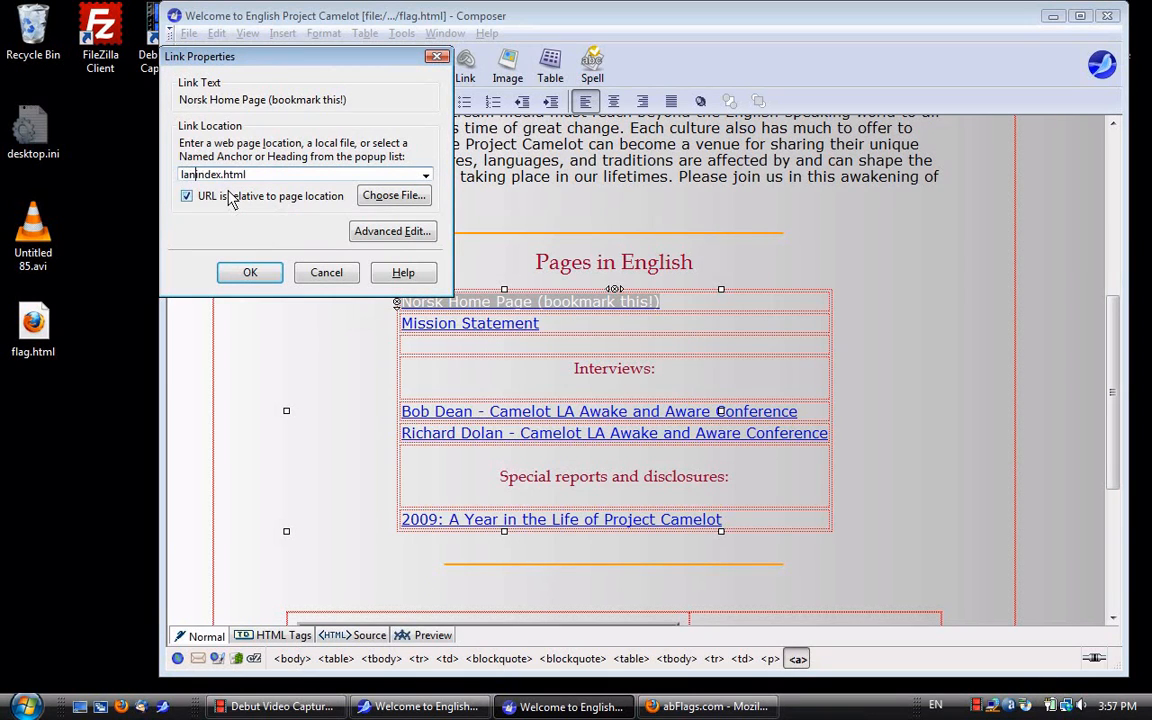
{"action": "type", "text": "no/"}
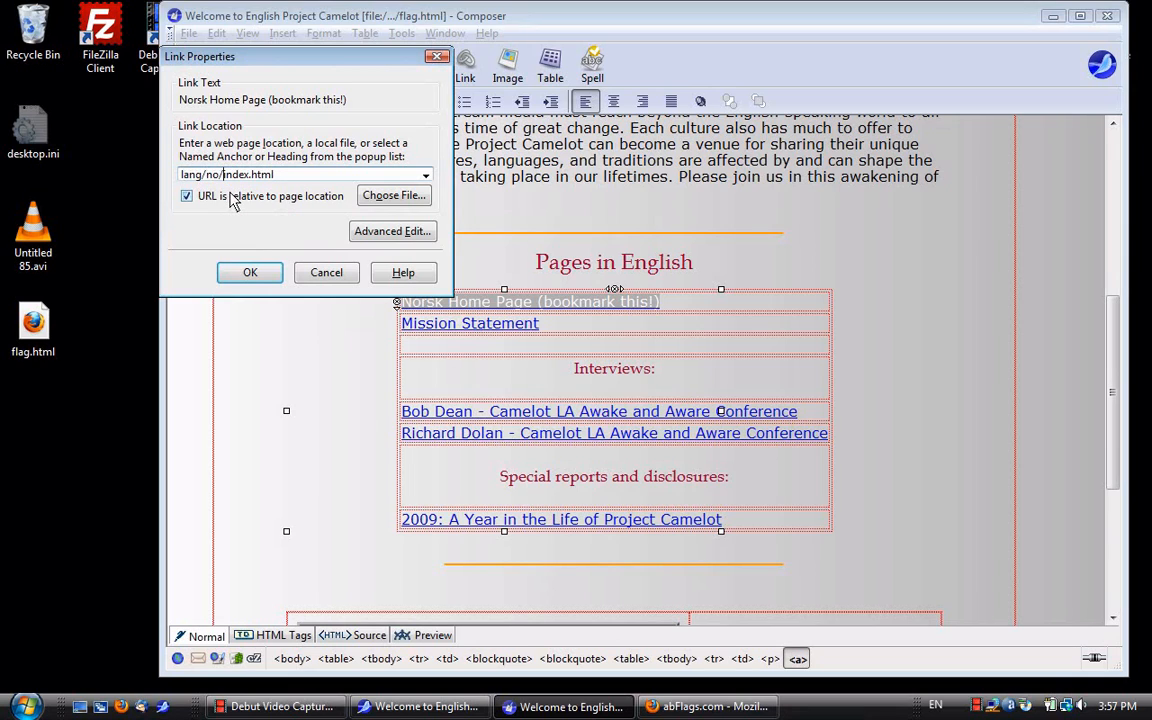
{"action": "left_click", "coordinate": [262, 274]}
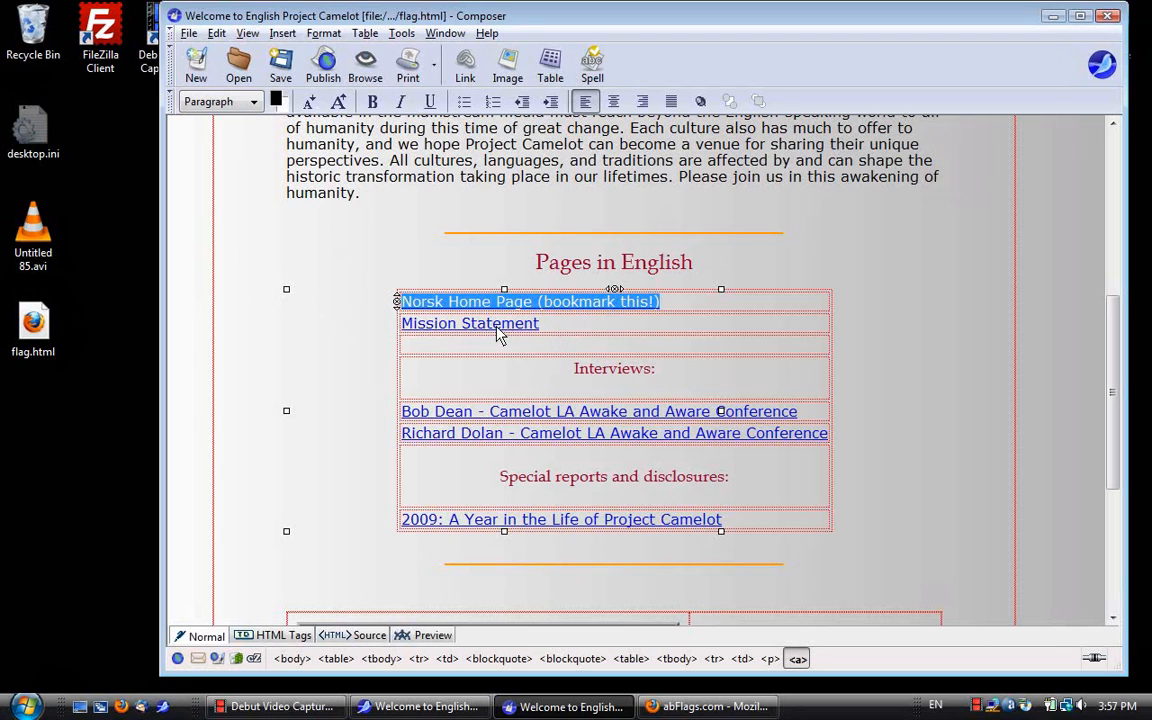
- Add "Norsk" in front of the Mission Statement link text
{"action": "left_click", "coordinate": [405, 328]}
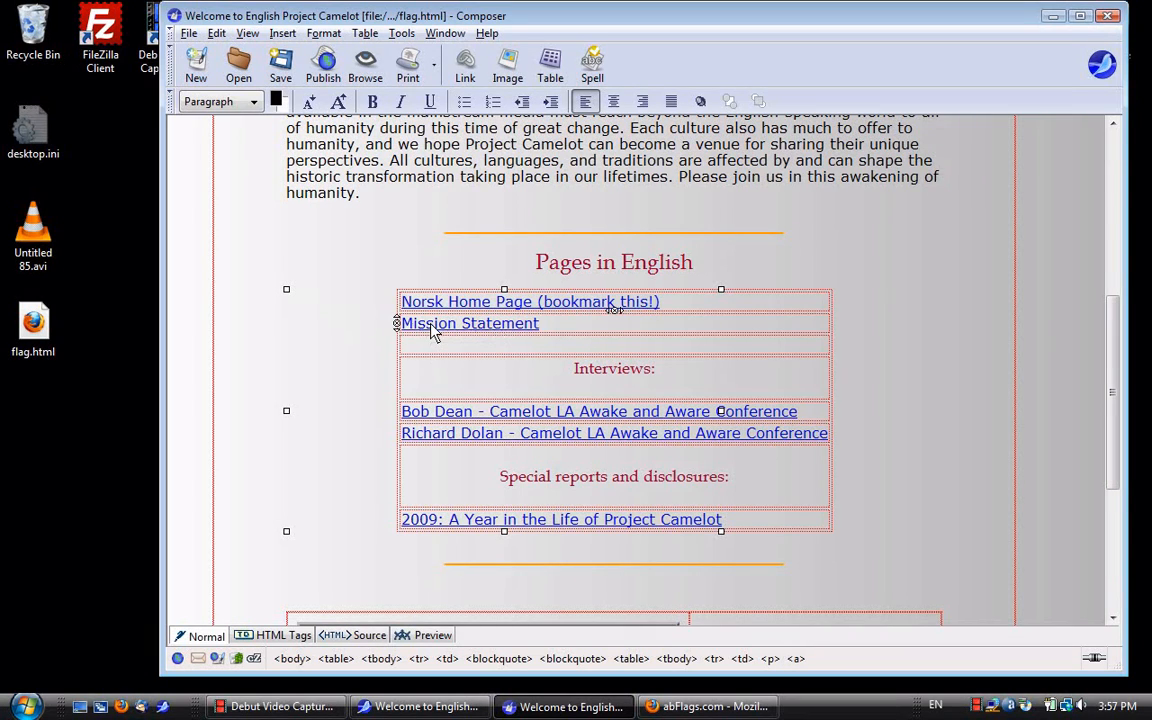
{"action": "type", "text": "Nors"}
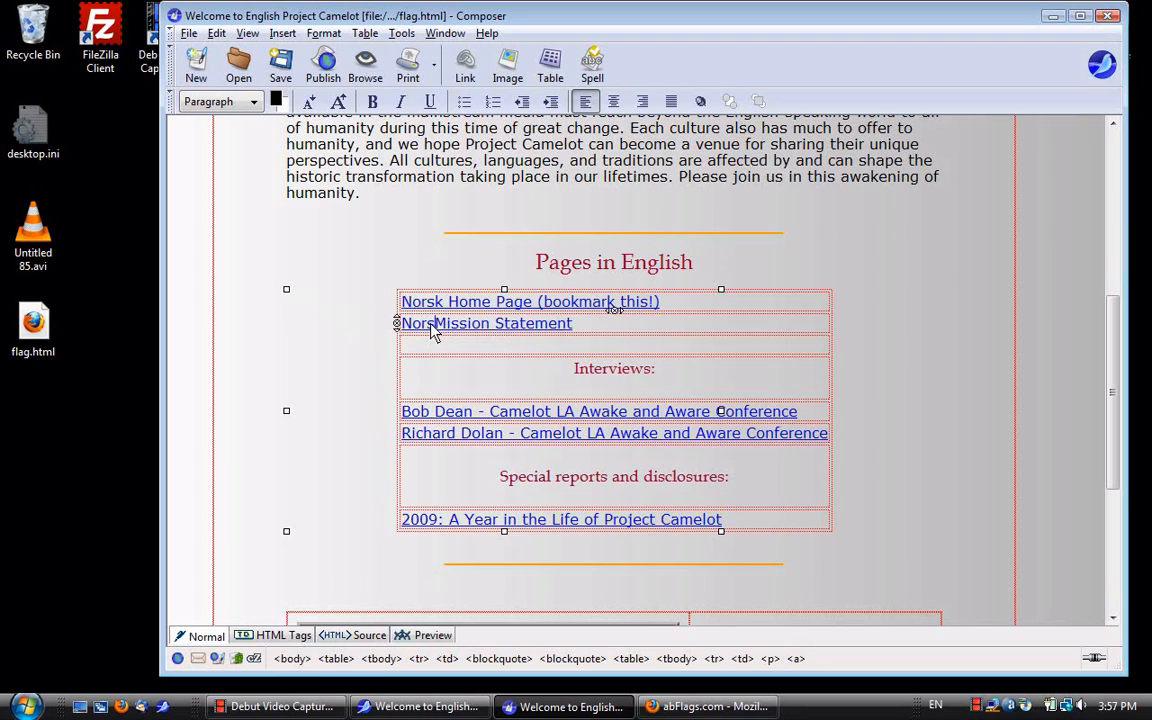
{"action": "type", "text": "k"}
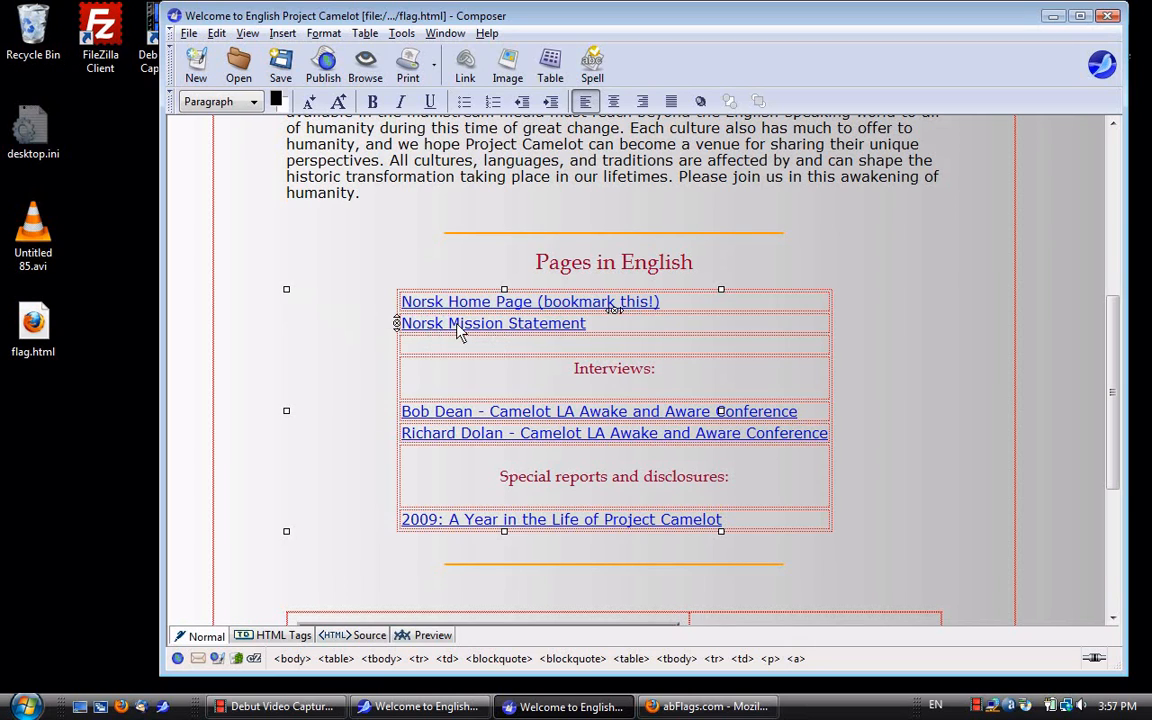
- Change the Norsk Mission Statement link's location to lang/no/mission.html
{"action": "right_click", "coordinate": [462, 330]}
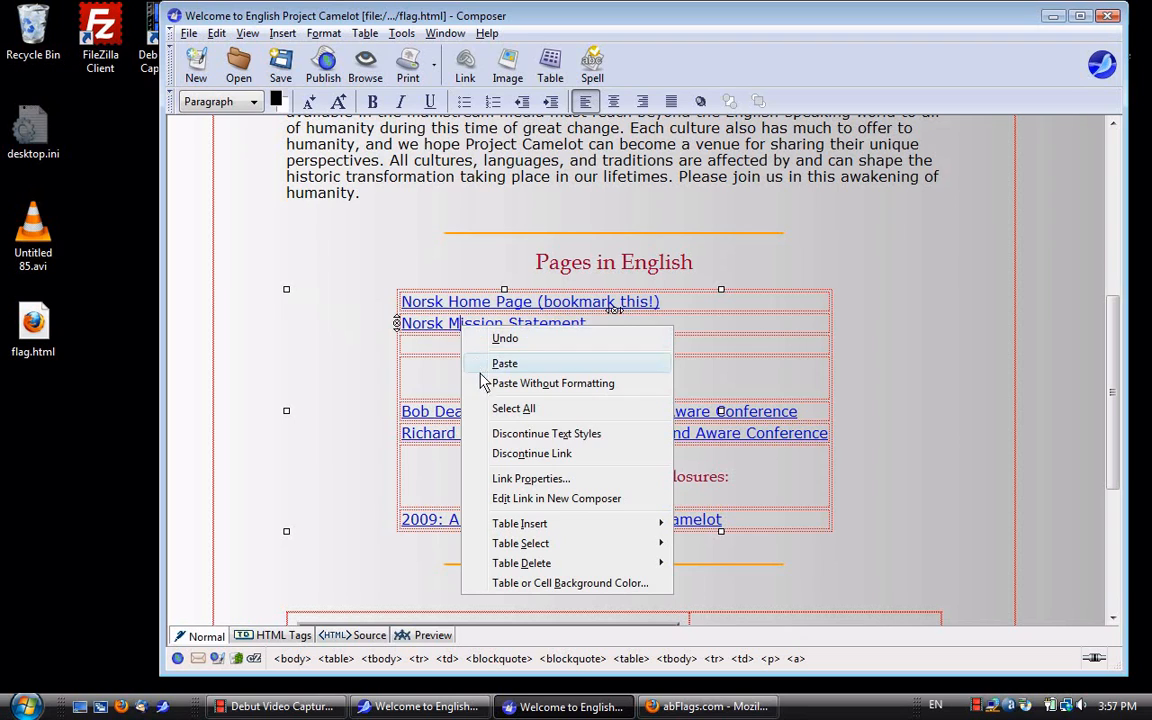
{"action": "left_click", "coordinate": [508, 480]}
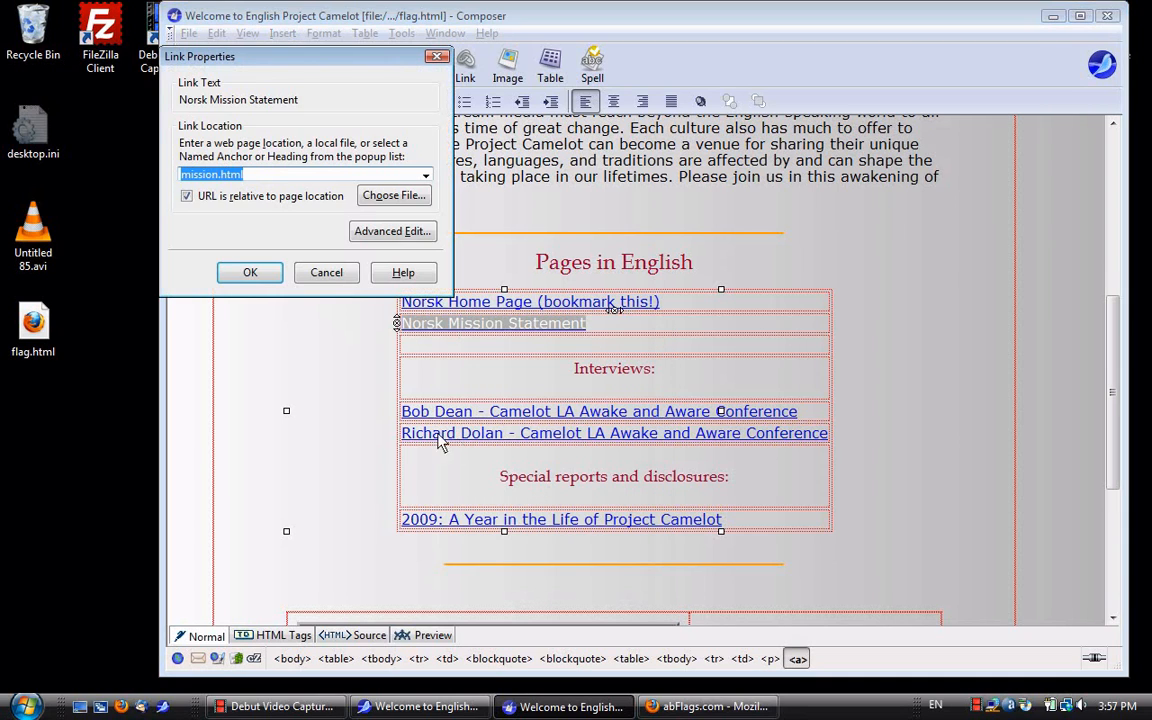
{"action": "left_click", "coordinate": [183, 176]}
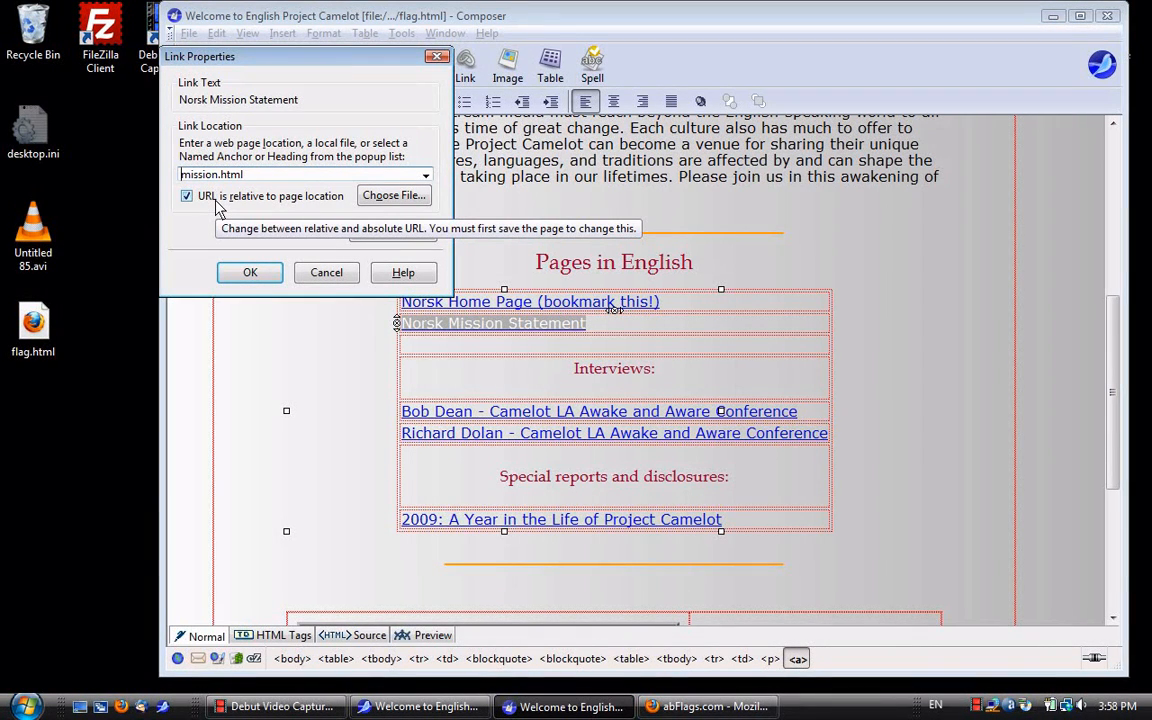
{"action": "type", "text": "lang/no"}
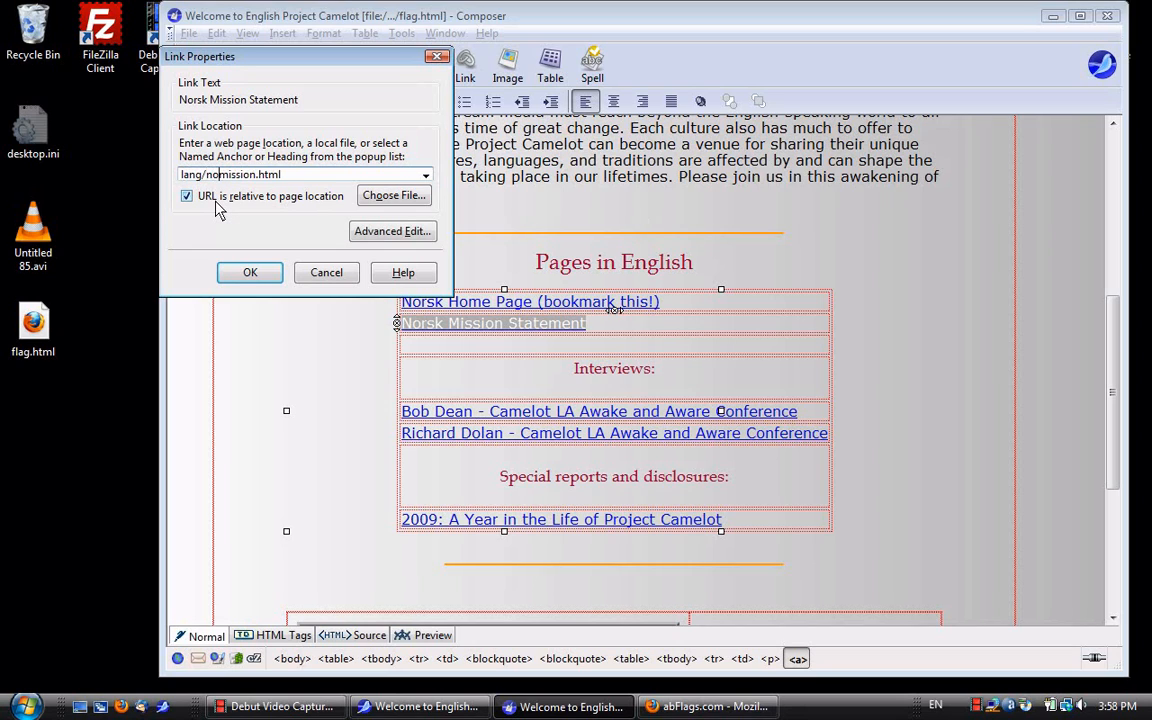
{"action": "type", "text": "/"}
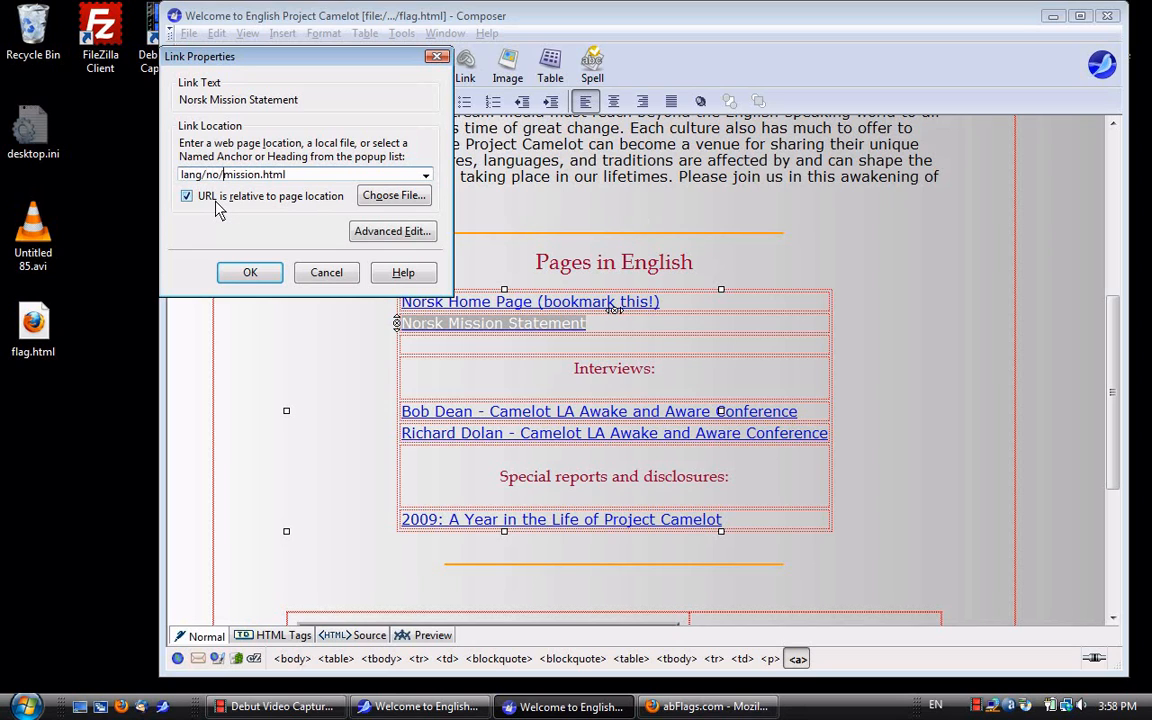
{"action": "left_click", "coordinate": [250, 274]}
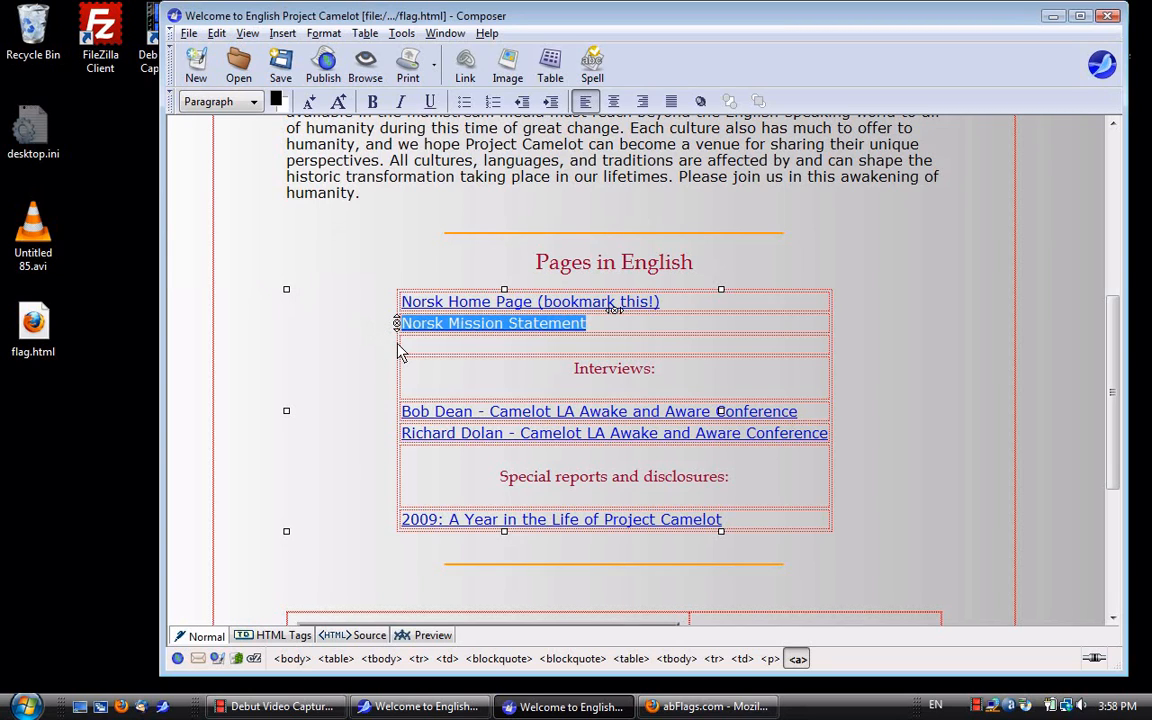
- Delete the Richard Dolan interview row and clear the "2009: A Year in the Life of Project Camelot" link from its row
{"action": "left_click", "coordinate": [452, 414]}
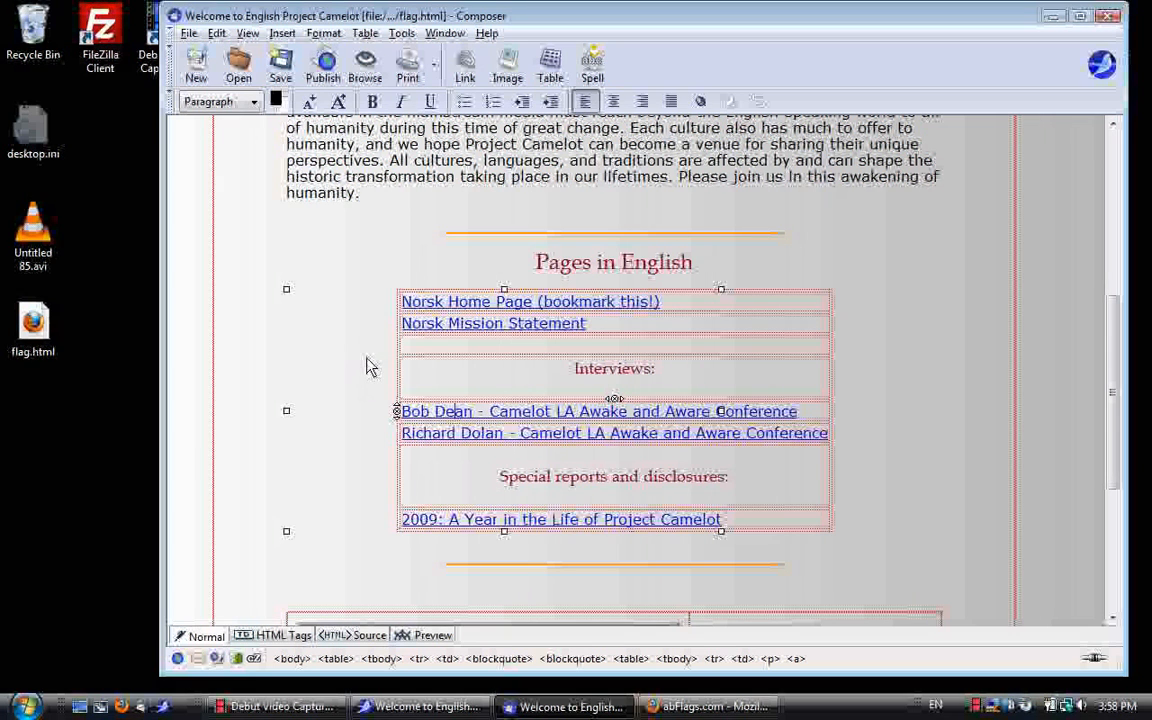
{"action": "left_click", "coordinate": [448, 434]}
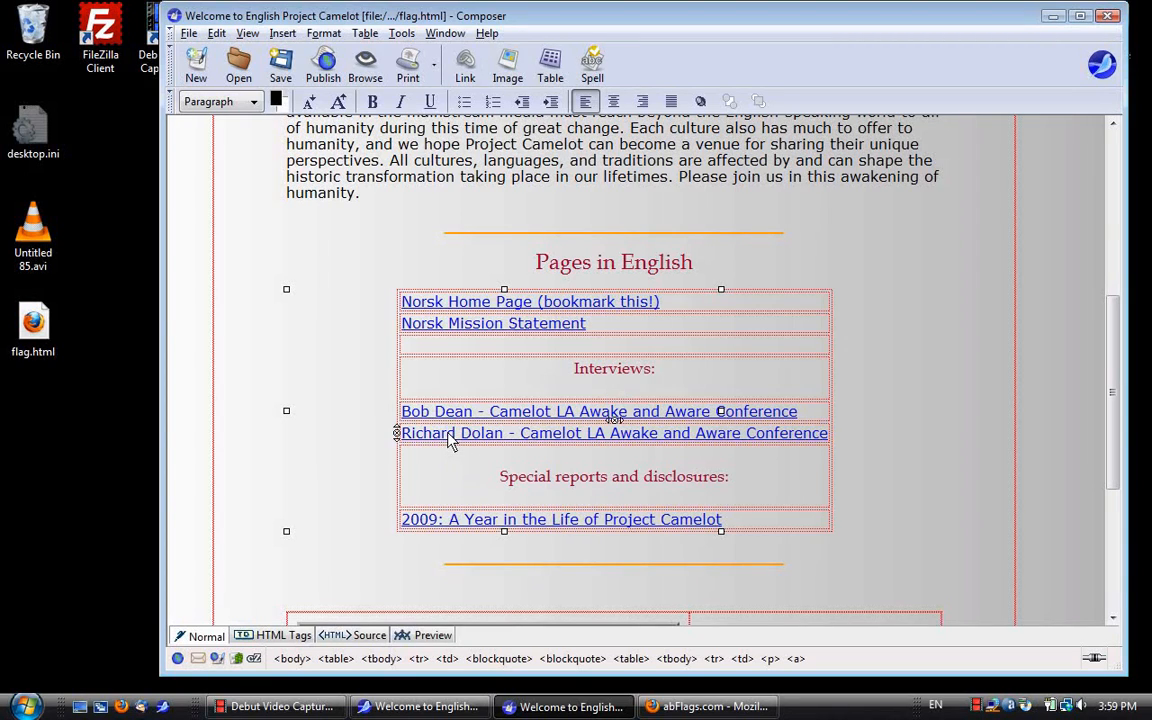
{"action": "left_click", "coordinate": [397, 434]}
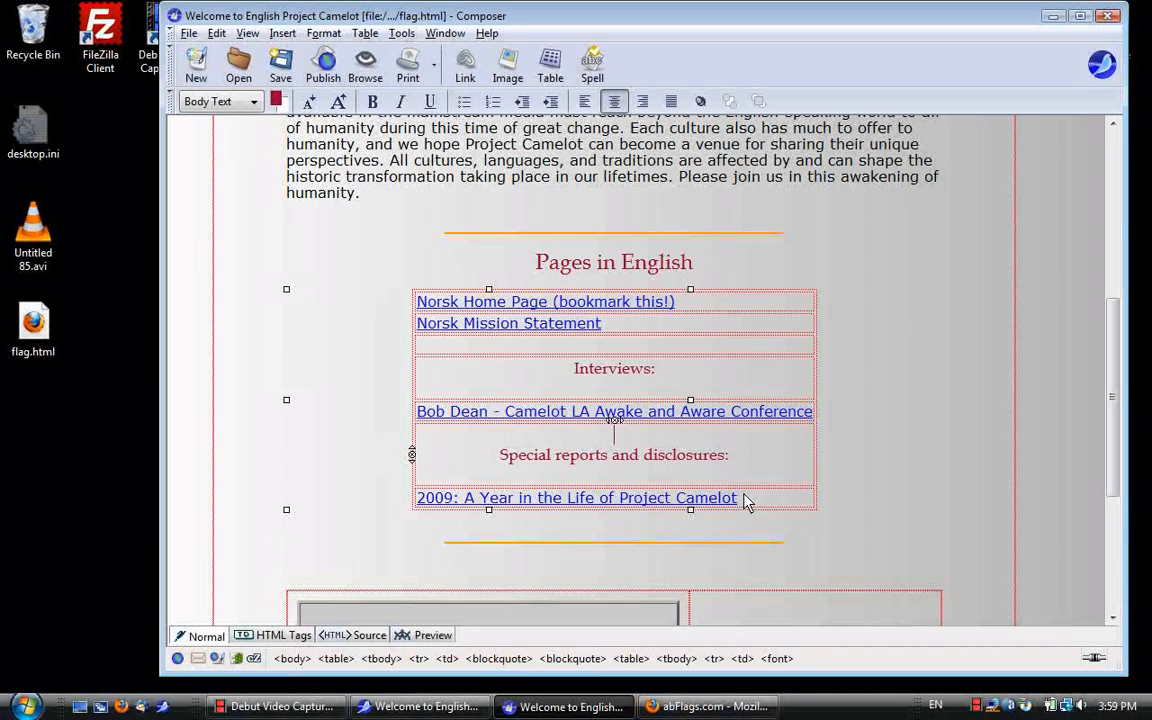
{"action": "left_click_drag", "start_coordinate": [744, 502], "coordinate": [419, 501]}
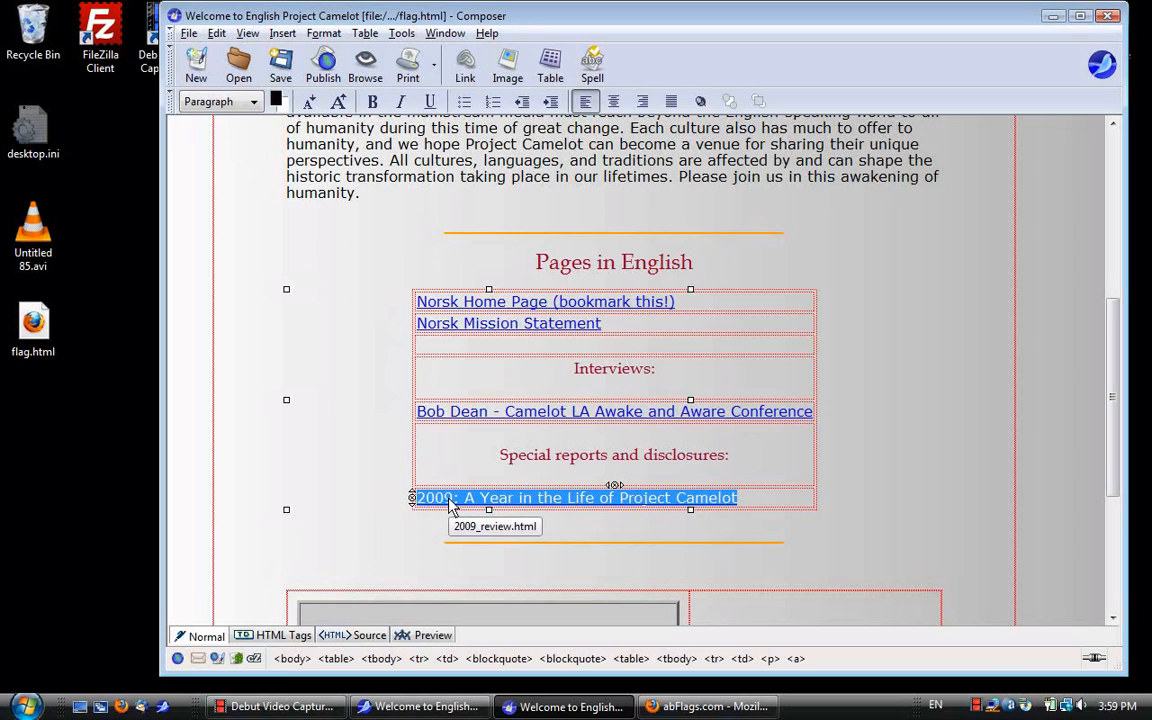
{"action": "key", "text": "Delete"}
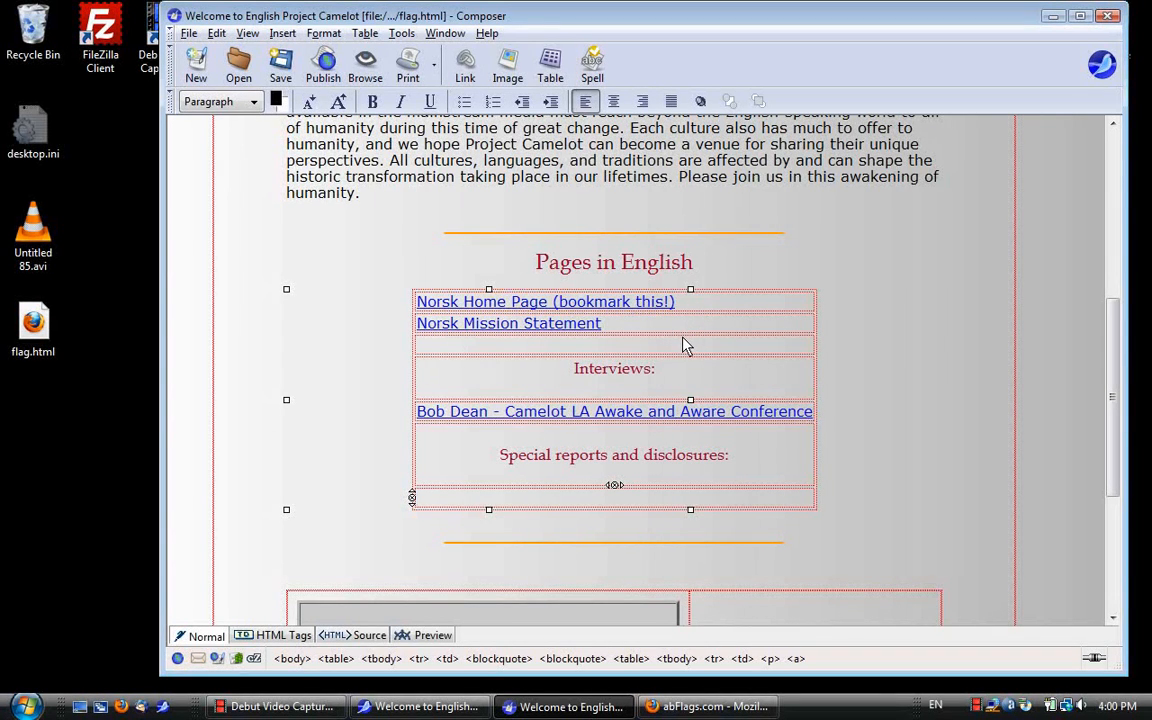
- Insert a new table row above the blank row that follows Norsk Mission Statement
{"action": "right_click", "coordinate": [502, 350]}
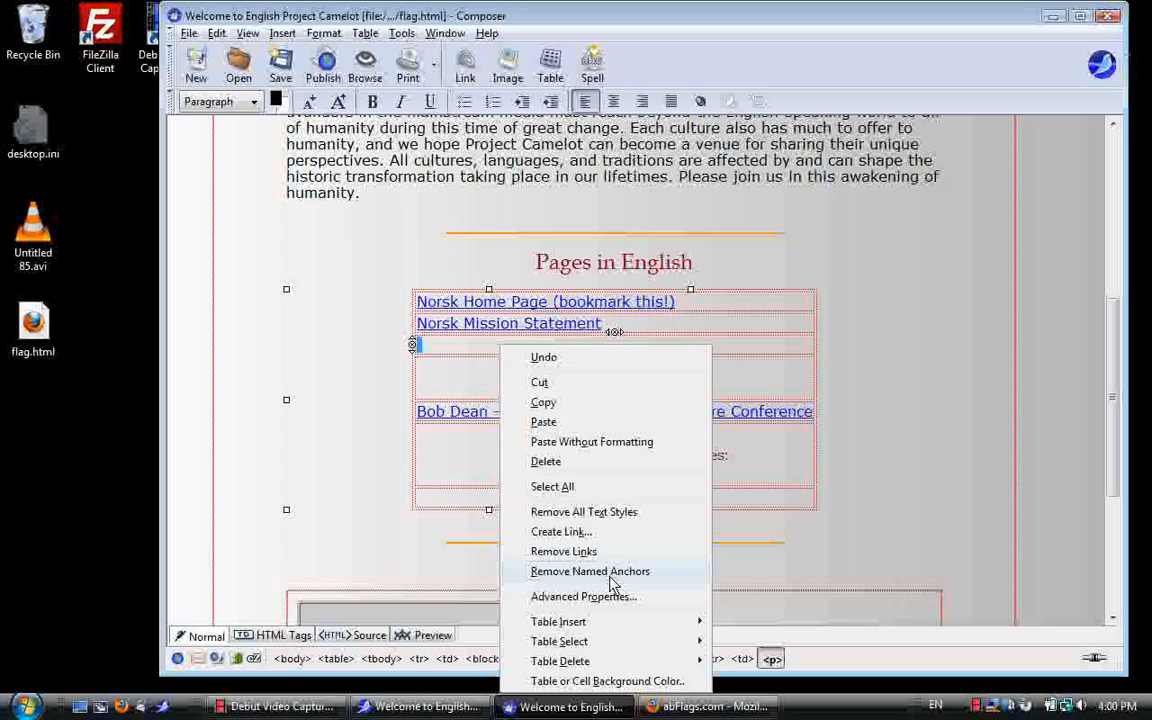
{"action": "mouse_move", "coordinate": [636, 628]}
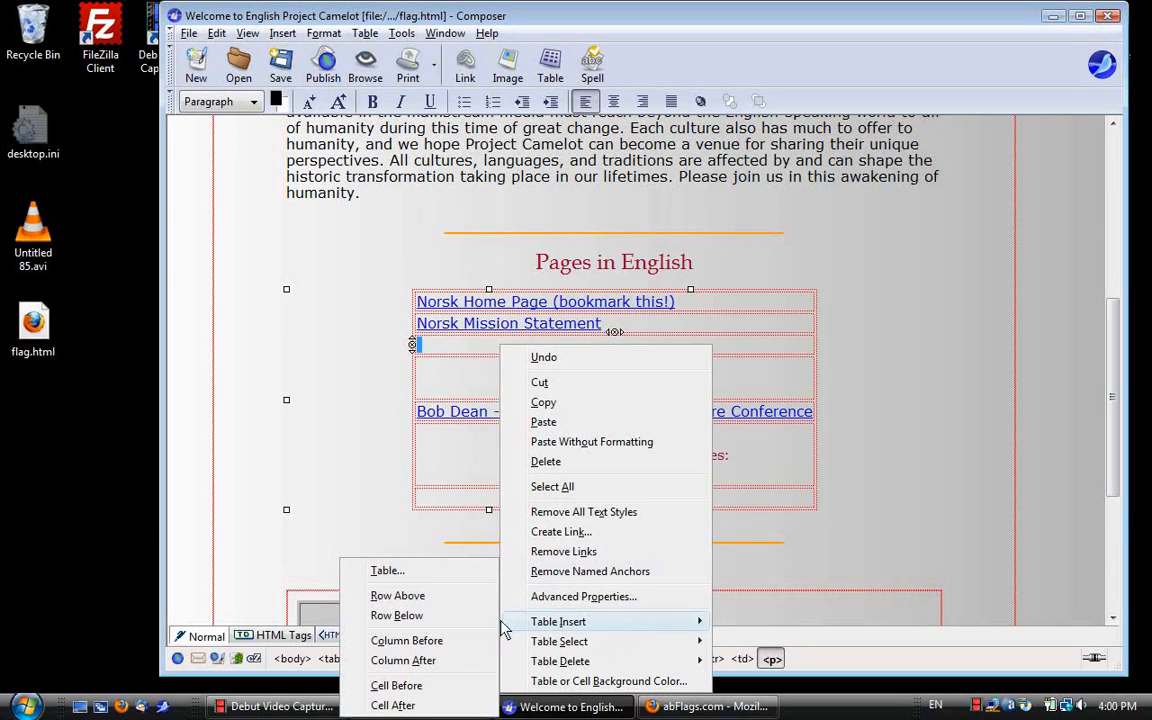
{"action": "left_click", "coordinate": [450, 606]}
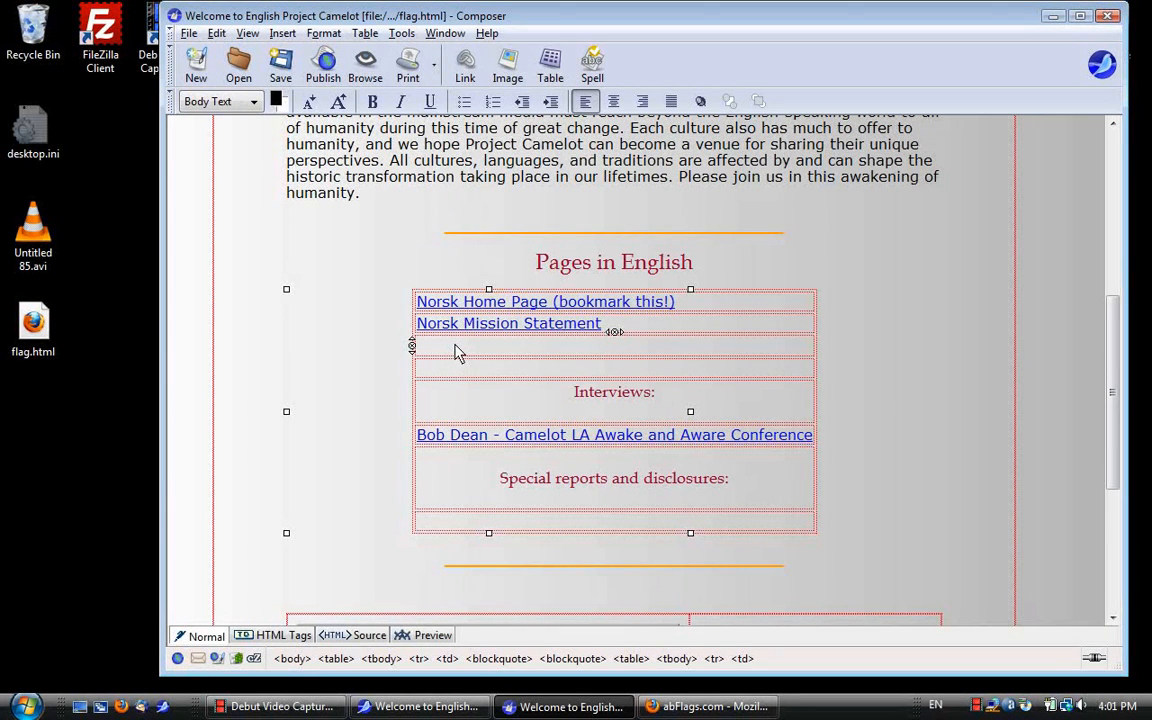
- Select the Norsk Mission Statement table row and copy it
{"action": "right_click", "coordinate": [544, 323]}
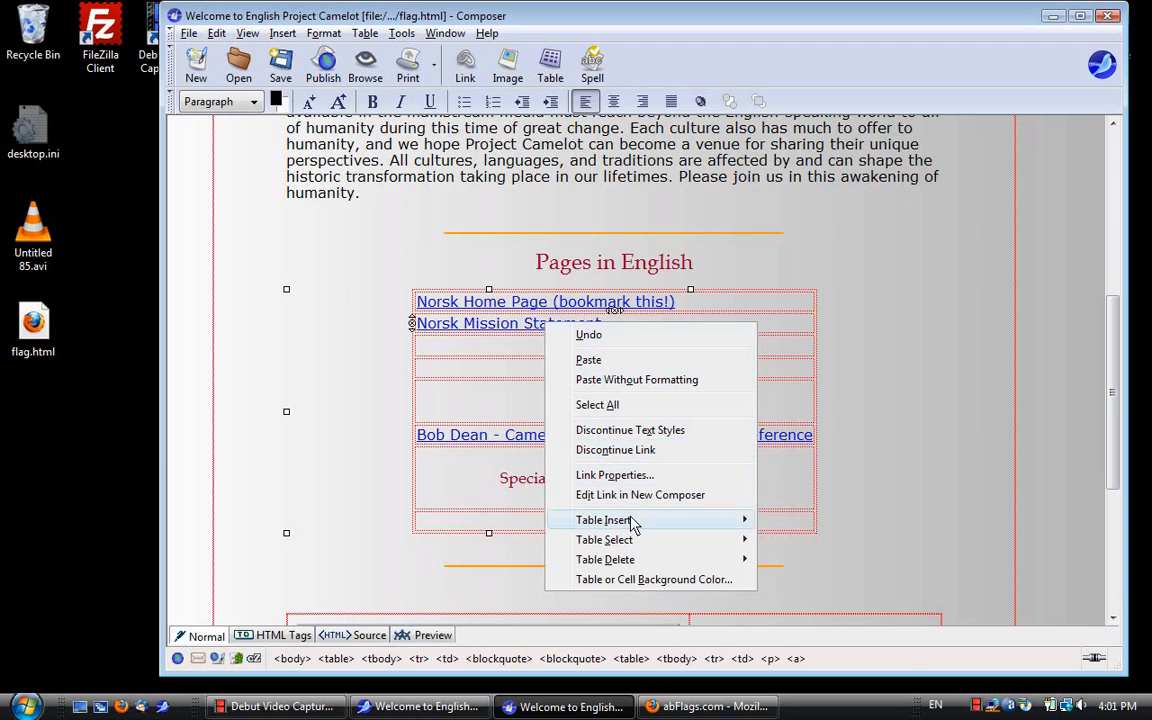
{"action": "mouse_move", "coordinate": [640, 543]}
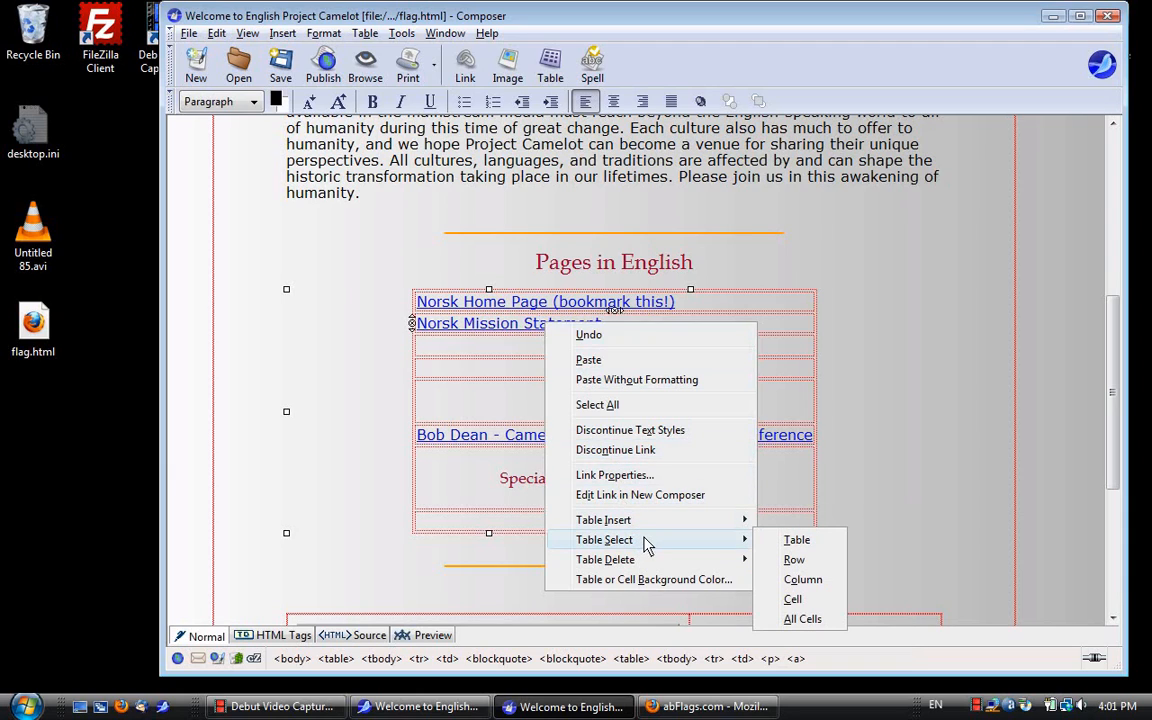
{"action": "left_click", "coordinate": [801, 562]}
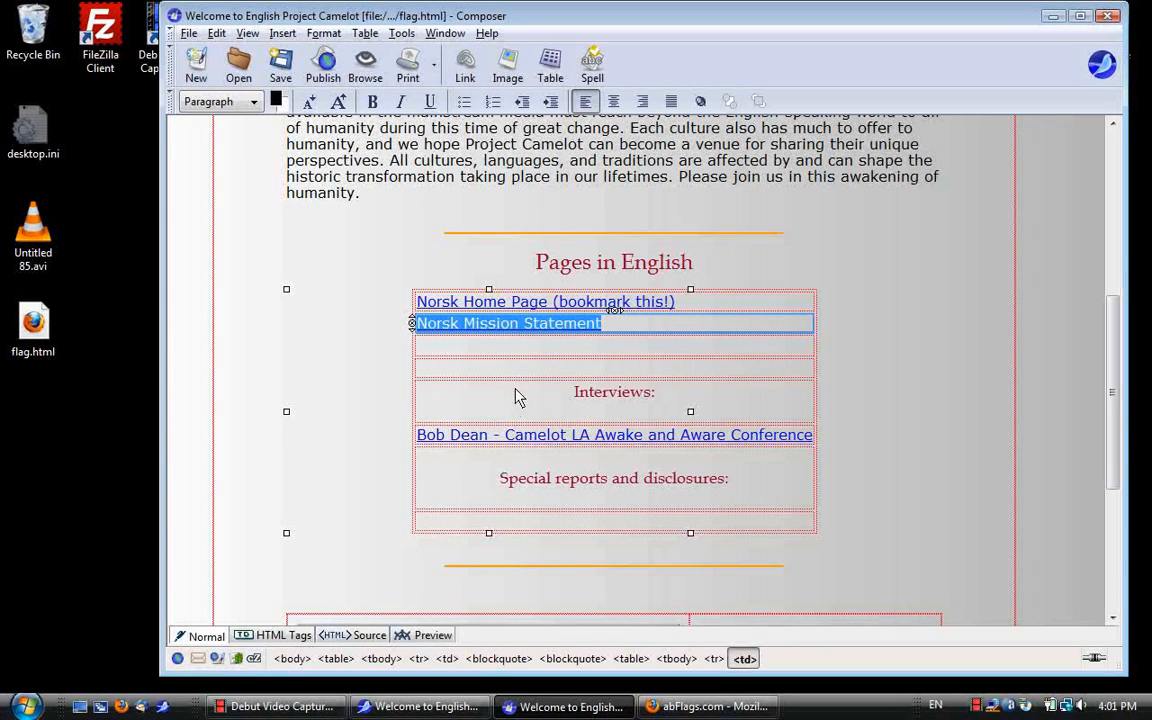
{"action": "right_click", "coordinate": [522, 327]}
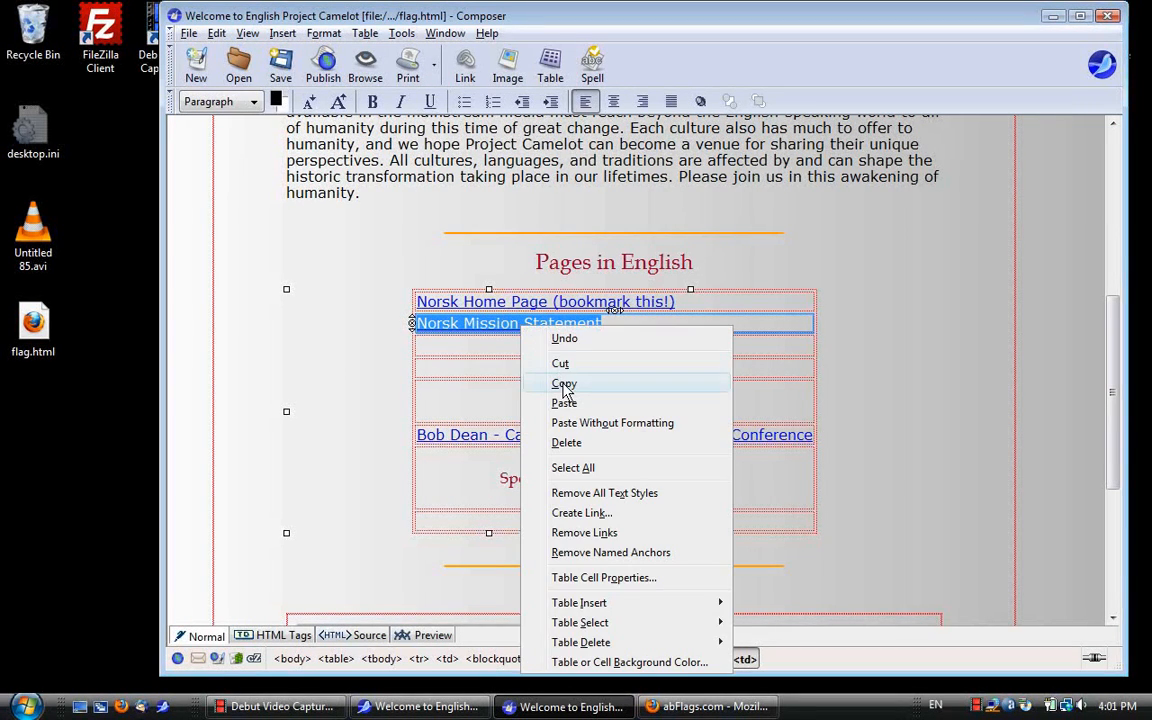
{"action": "left_click", "coordinate": [556, 383]}
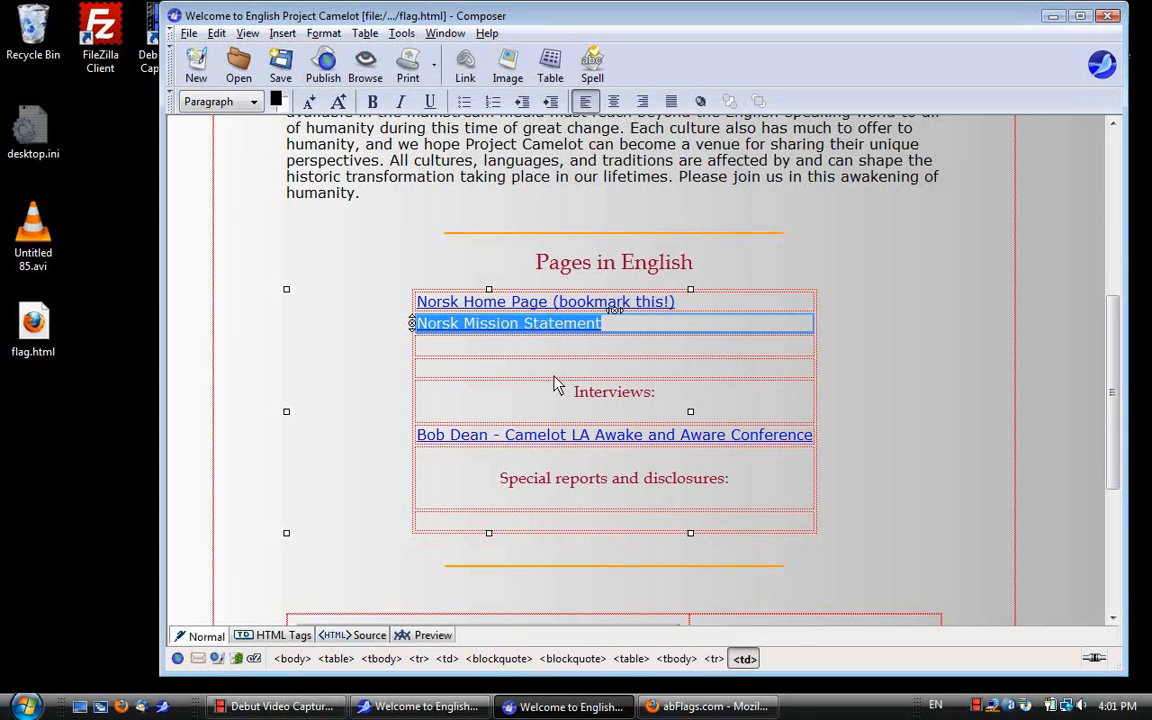
- Select the newly inserted empty row and paste the copied Norsk Mission Statement link into it
{"action": "left_click", "coordinate": [505, 349]}
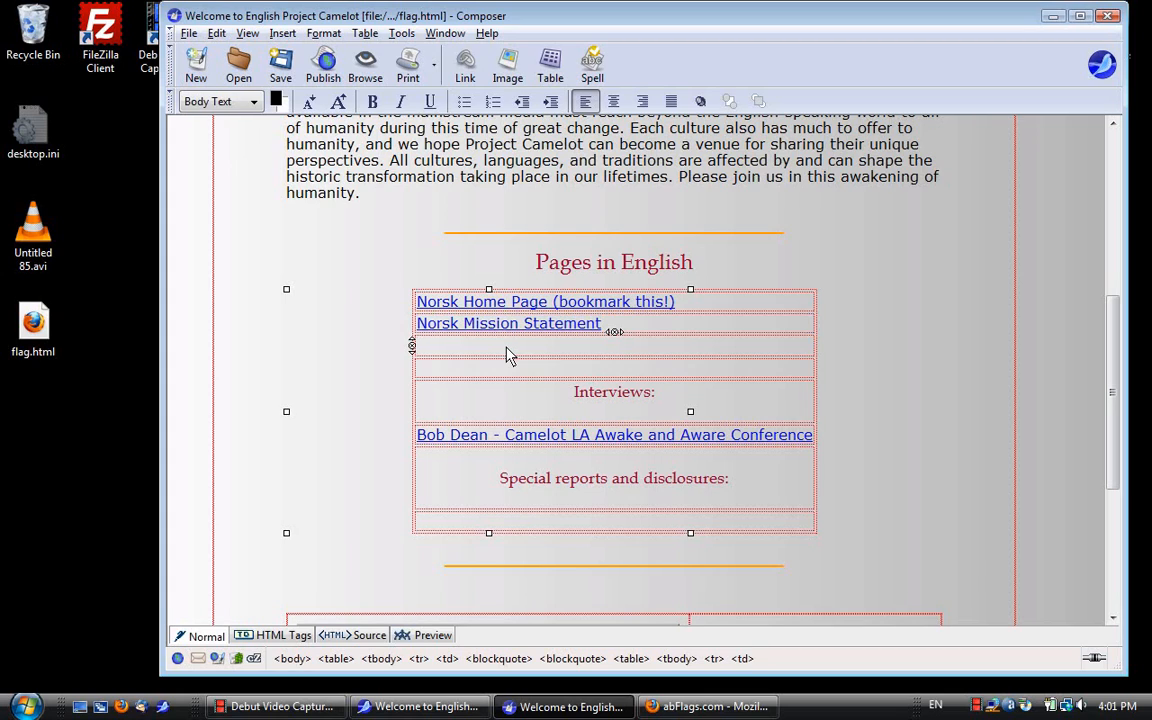
{"action": "right_click", "coordinate": [507, 353]}
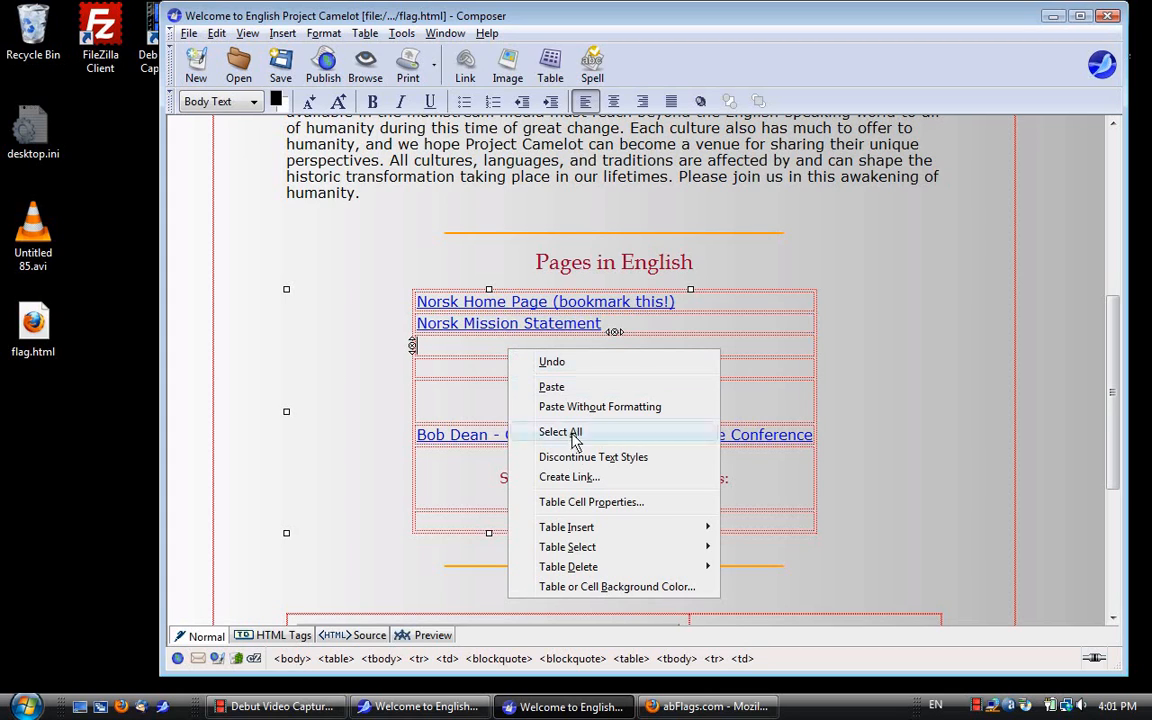
{"action": "mouse_move", "coordinate": [645, 549]}
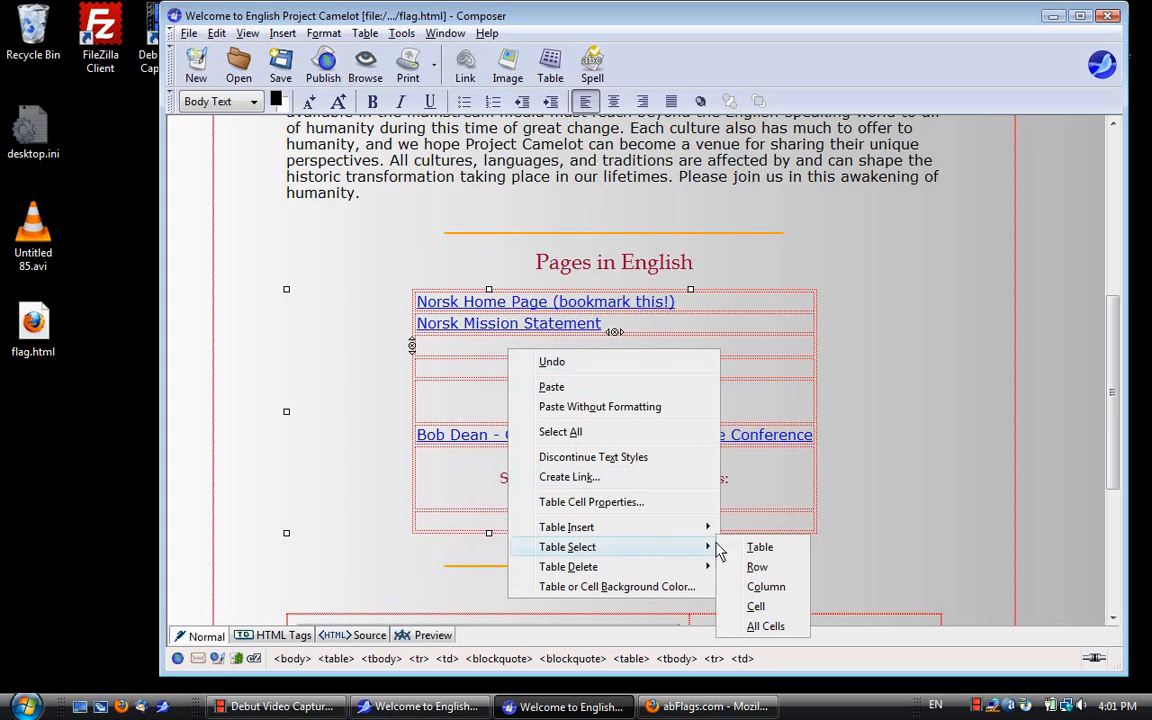
{"action": "left_click", "coordinate": [758, 570]}
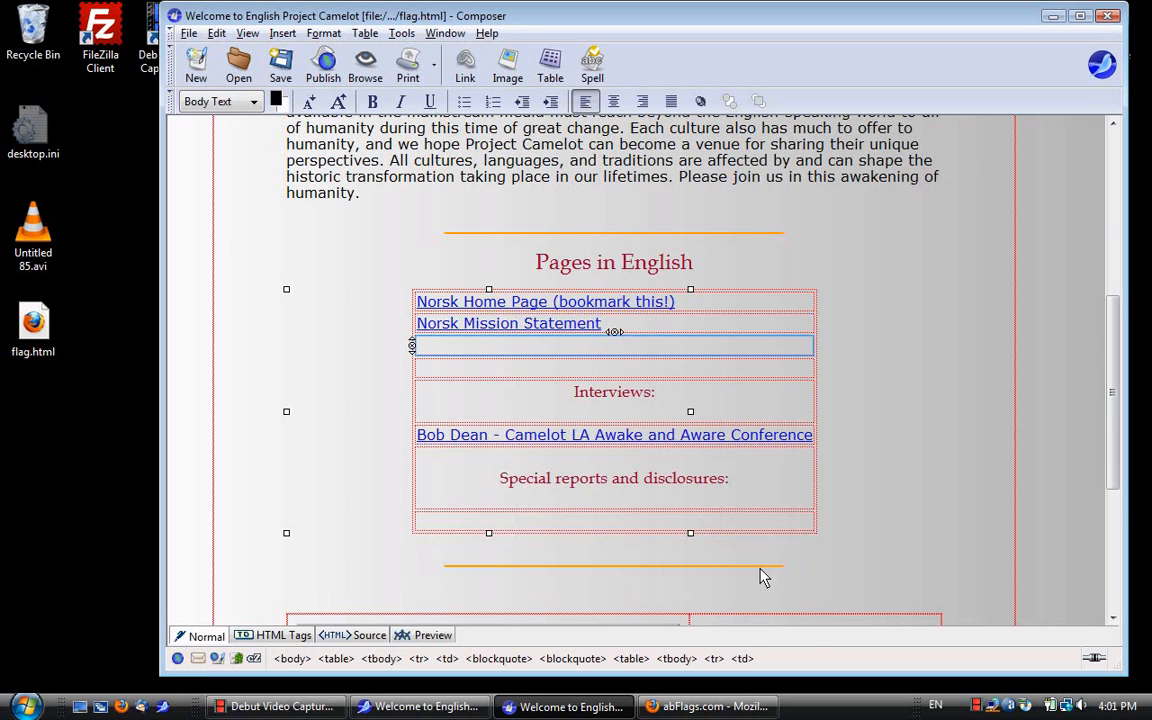
{"action": "right_click", "coordinate": [526, 352]}
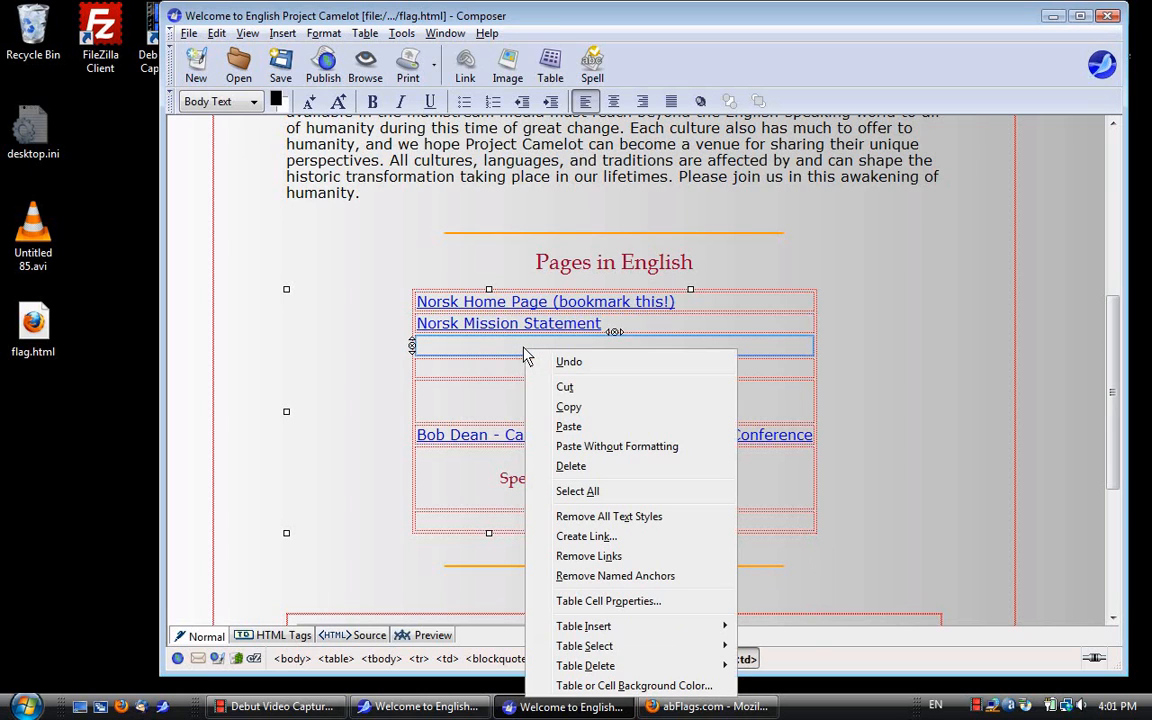
{"action": "left_click", "coordinate": [582, 431]}
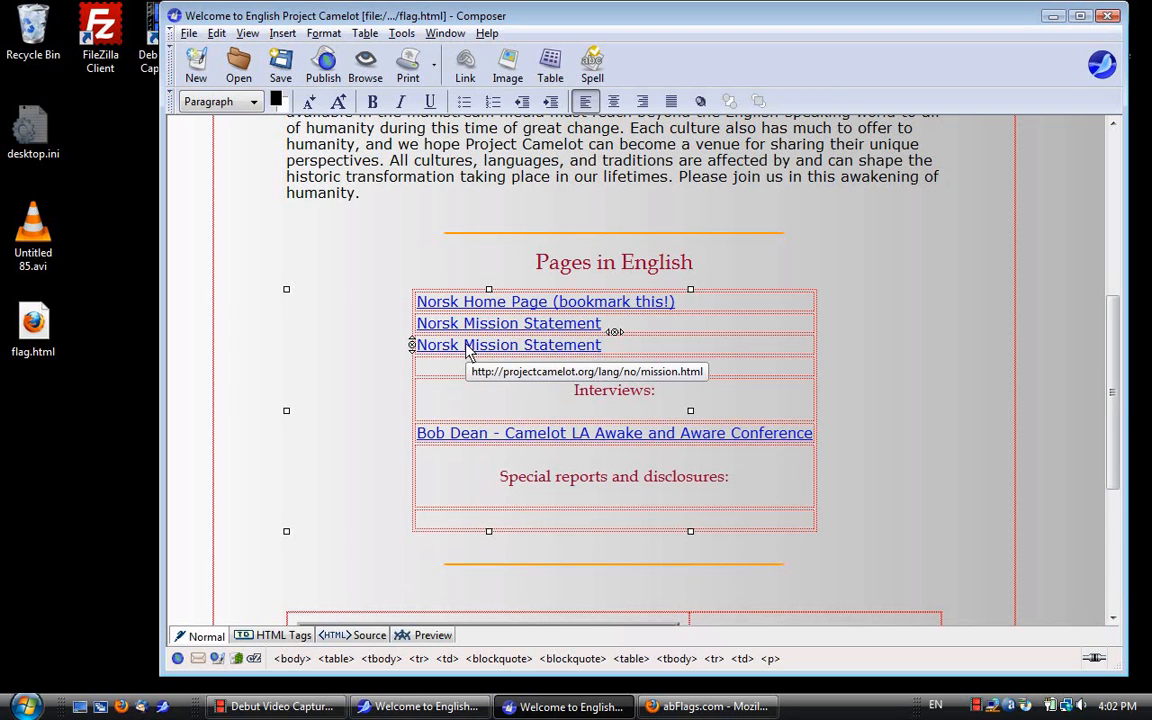
- Change the text of the copied Norsk Mission Statement link in the third table row to "Norsk About Us"
{"action": "left_click_drag", "start_coordinate": [466, 349], "coordinate": [602, 346]}
{"action": "type", "text": "About "}
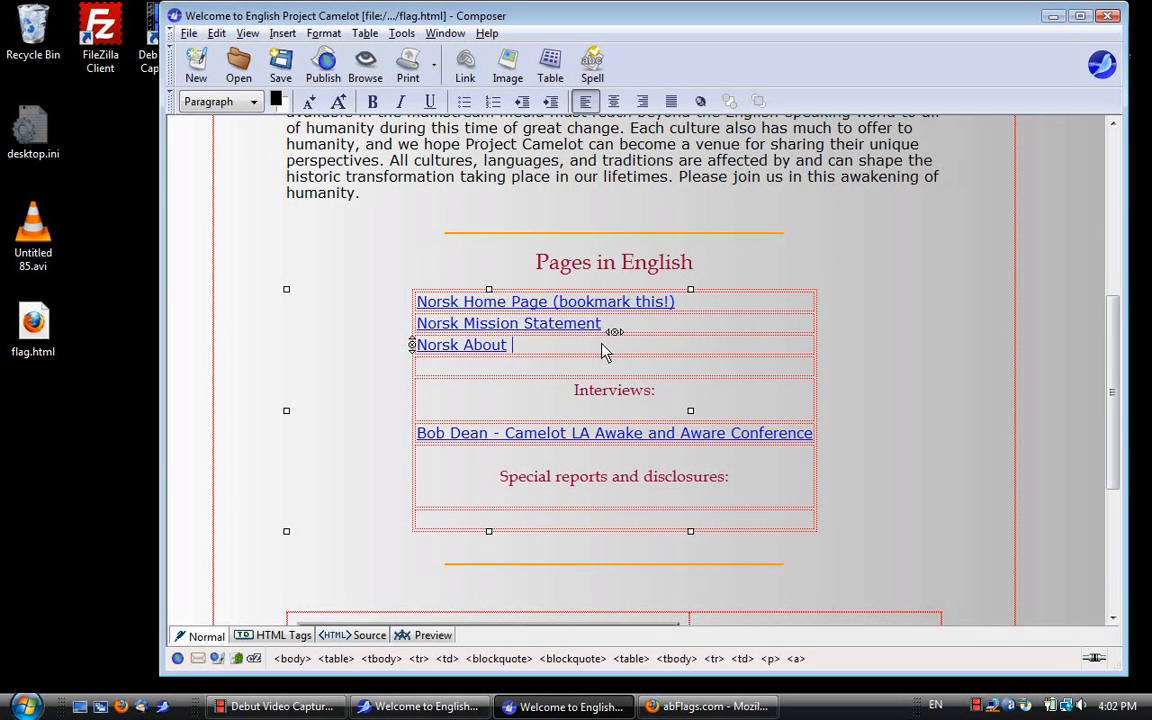
{"action": "type", "text": "US"}
{"action": "key", "text": "BackSpace"}
{"action": "type", "text": "s"}
{"action": "right_click", "coordinate": [467, 352]}
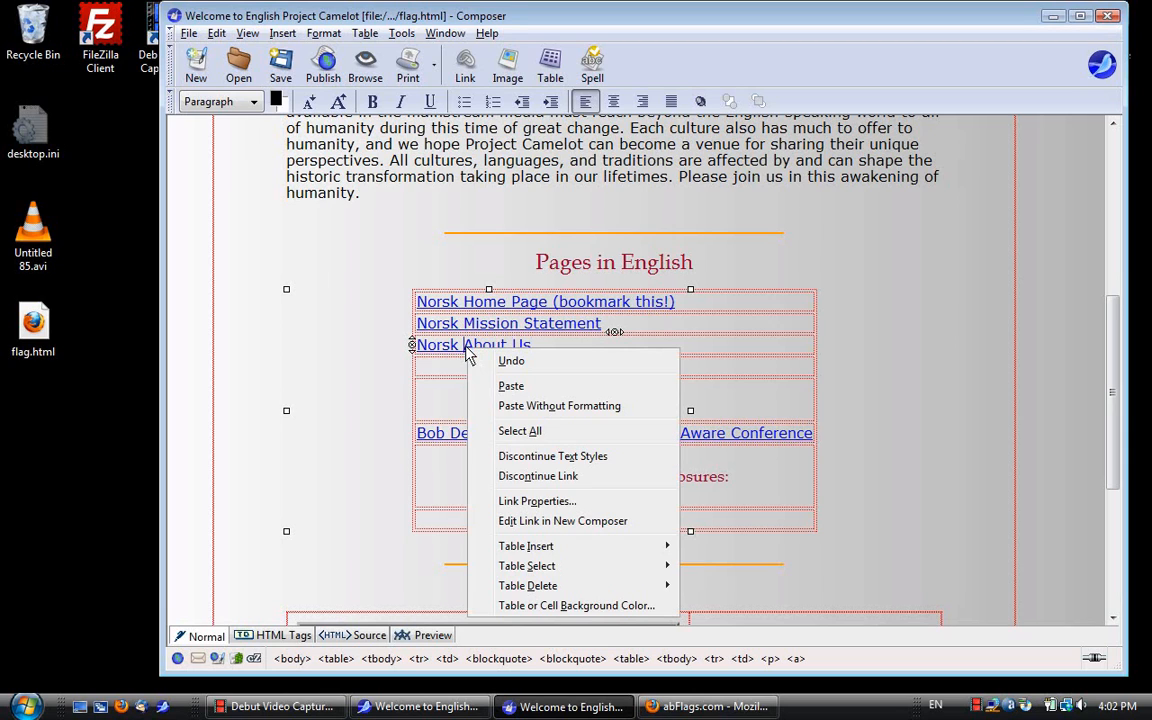
{"action": "left_click", "coordinate": [550, 502]}
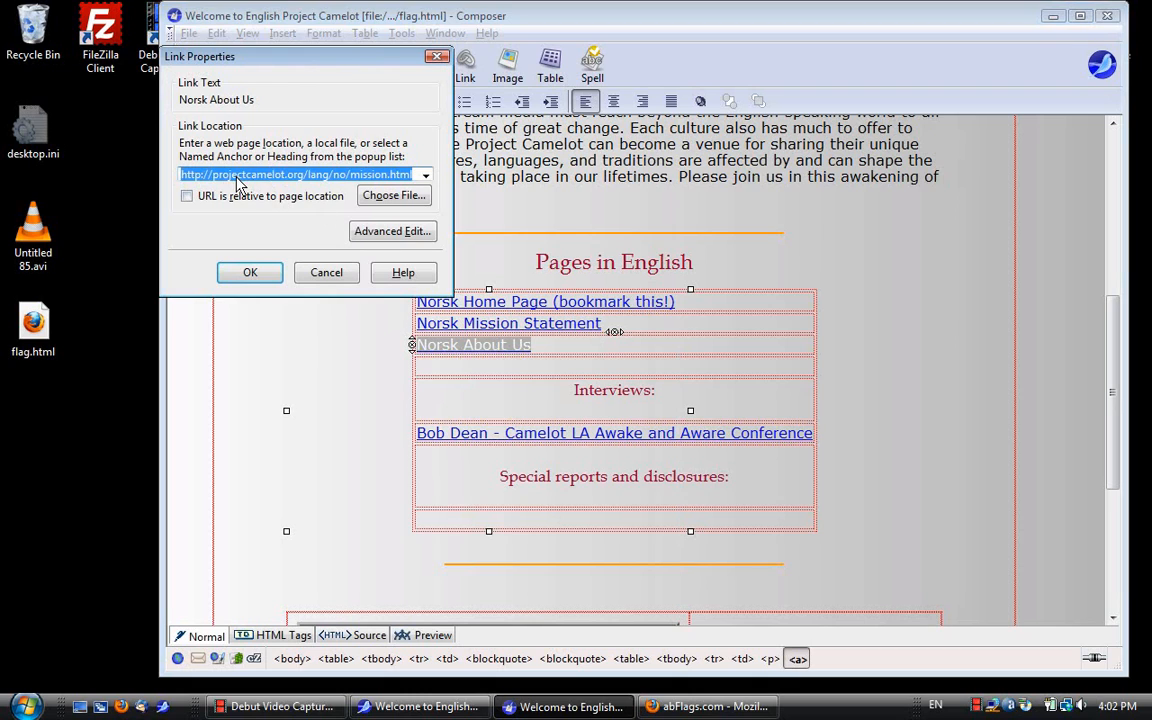
{"action": "left_click", "coordinate": [308, 177]}
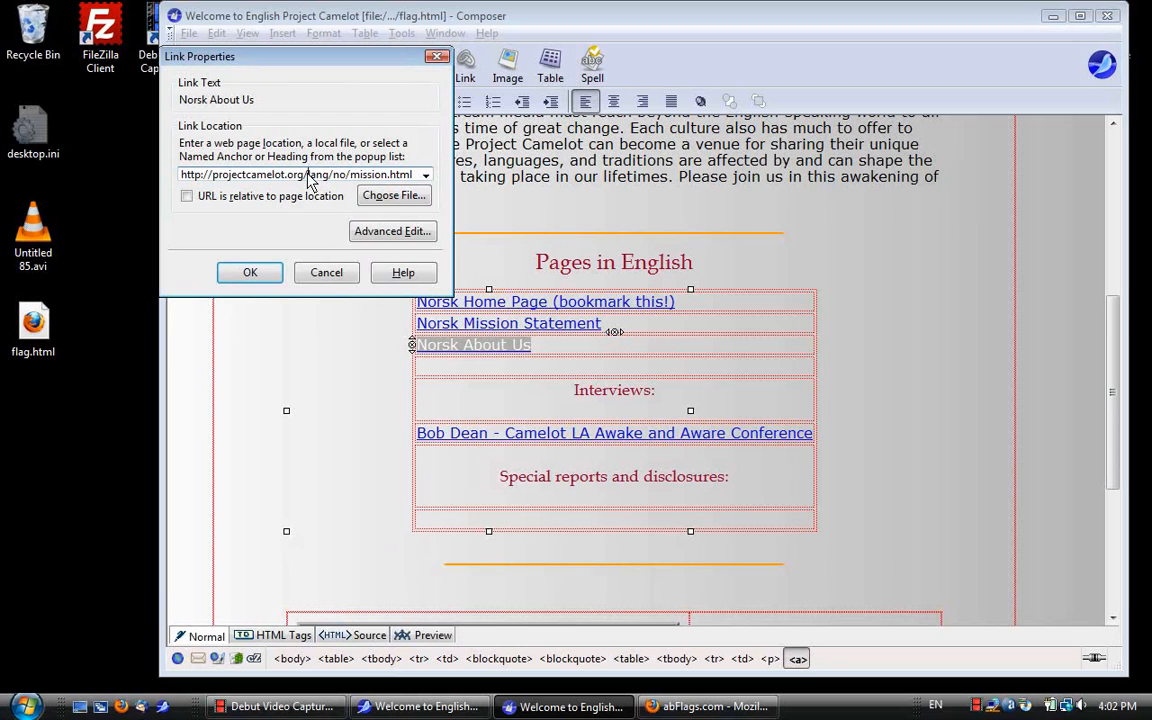
{"action": "key", "text": "BackSpace"}
{"action": "key", "text": "BackSpace"}
{"action": "key", "text": "BackSpace"}
{"action": "key", "text": "BackSpace"}
{"action": "key", "text": "BackSpace"}
{"action": "key", "text": "BackSpace"}
{"action": "key", "text": "BackSpace"}
{"action": "key", "text": "BackSpace"}
{"action": "key", "text": "BackSpace"}
{"action": "key", "text": "BackSpace"}
{"action": "key", "text": "BackSpace"}
{"action": "key", "text": "BackSpace"}
{"action": "key", "text": "BackSpace"}
{"action": "key", "text": "BackSpace"}
{"action": "key", "text": "BackSpace"}
{"action": "key", "text": "BackSpace"}
{"action": "key", "text": "BackSpace"}
{"action": "key", "text": "BackSpace"}
{"action": "key", "text": "BackSpace"}
{"action": "key", "text": "BackSpace"}
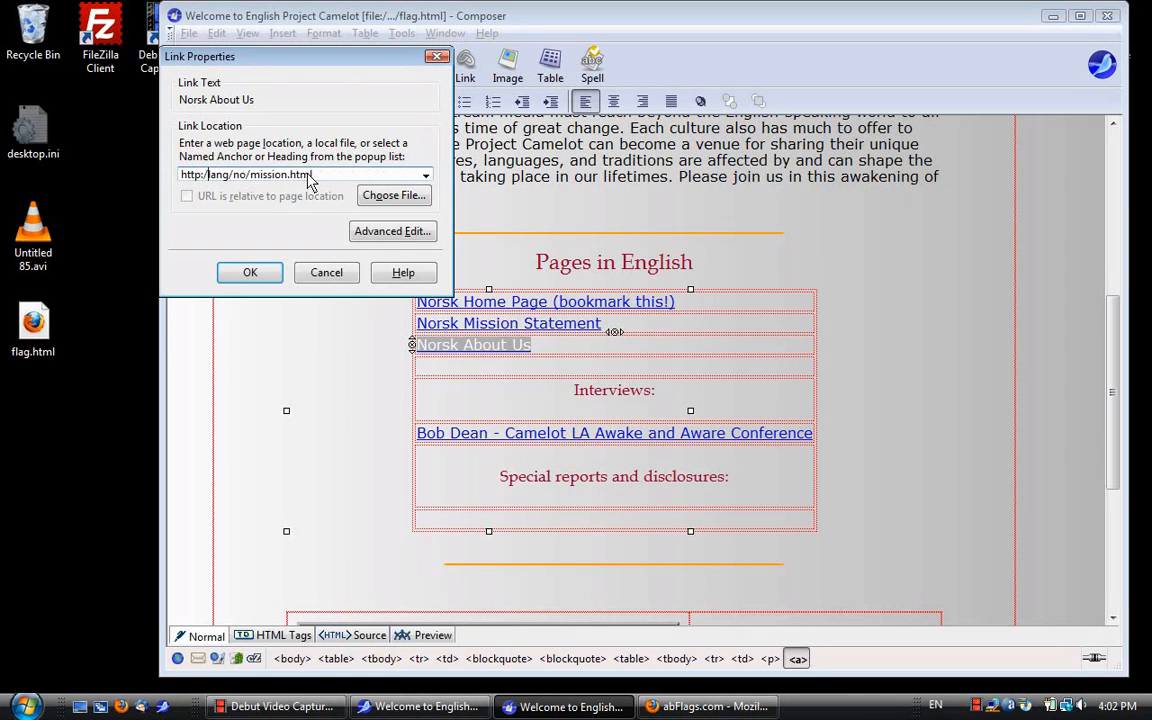
{"action": "key", "text": "BackSpace"}
{"action": "key", "text": "BackSpace"}
{"action": "key", "text": "BackSpace"}
{"action": "key", "text": "BackSpace"}
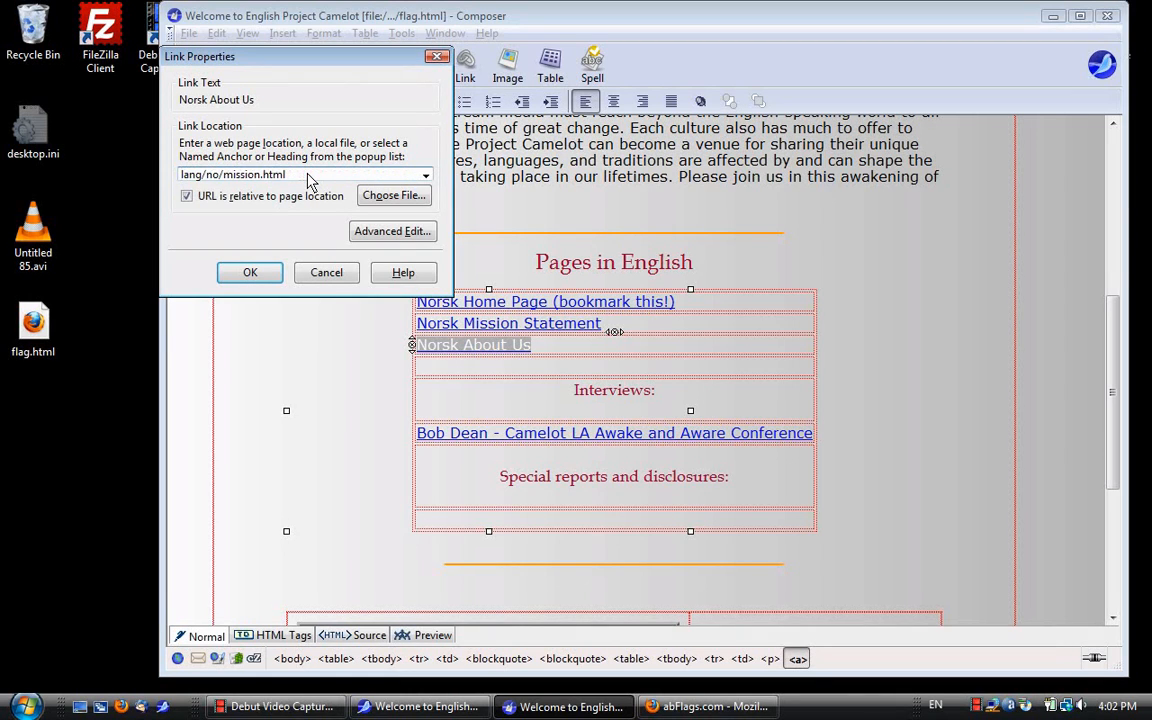
- Replace "mission" with "about_us" in the Norsk About Us link's location and apply the link properties
{"action": "key", "text": "Right"}
{"action": "key", "text": "Right"}
{"action": "key", "text": "Right"}
{"action": "key", "text": "Right"}
{"action": "key", "text": "Right"}
{"action": "key", "text": "Right"}
{"action": "key", "text": "Right"}
{"action": "key", "text": "Delete"}
{"action": "key", "text": "Delete"}
{"action": "key", "text": "Delete"}
{"action": "key", "text": "Delete"}
{"action": "key", "text": "Delete"}
{"action": "key", "text": "Delete"}
{"action": "key", "text": "Delete"}
{"action": "type", "text": "about_us"}
{"action": "left_click", "coordinate": [247, 275]}
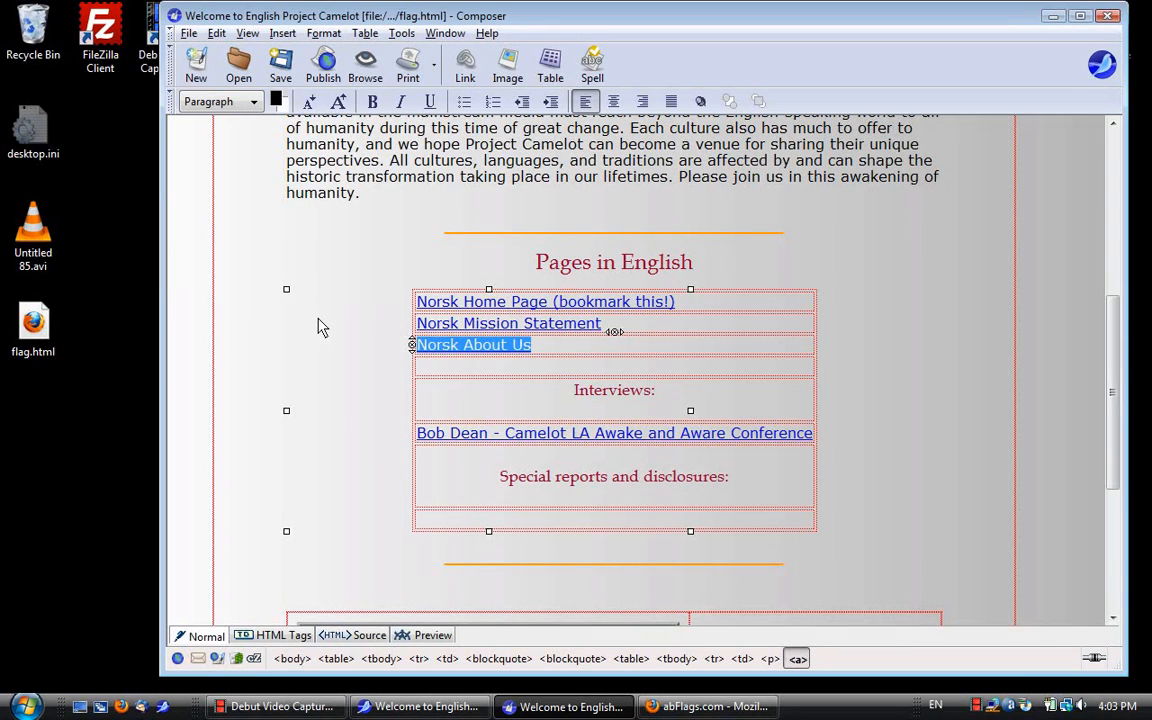
{"action": "key", "text": "Up"}
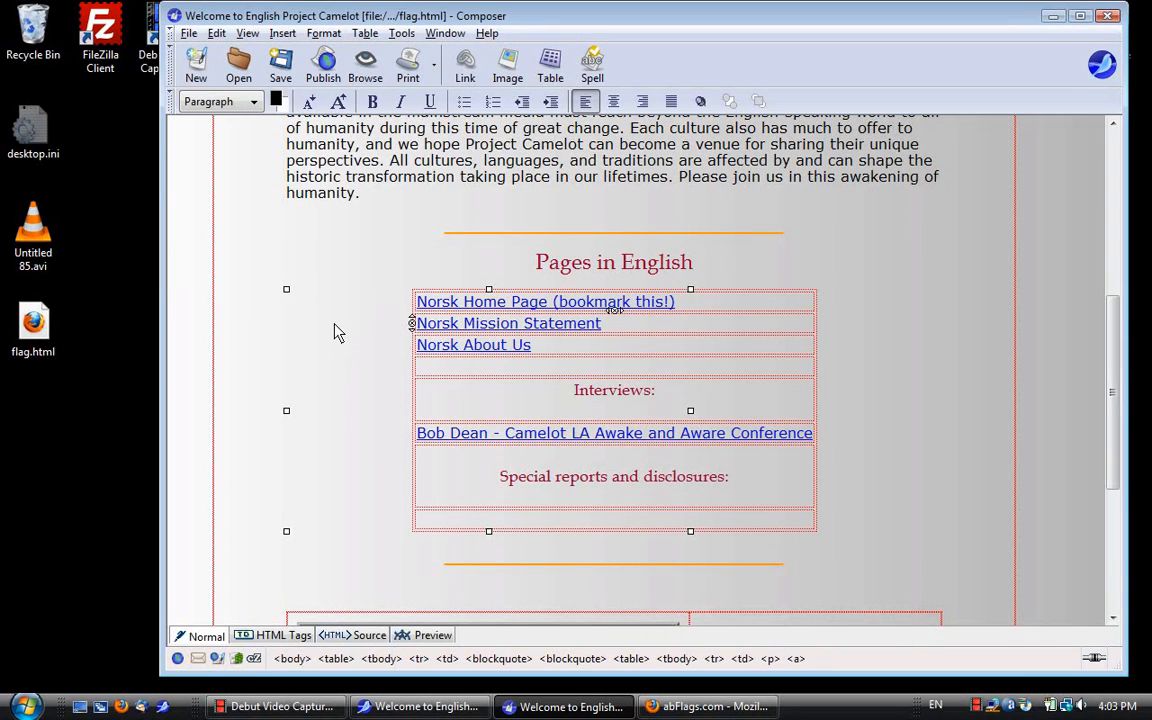
{"action": "scroll", "coordinate": [337, 330], "scroll_direction": "down", "scroll_amount": 1}
{"action": "scroll", "coordinate": [337, 337], "scroll_direction": "down", "scroll_amount": 1}
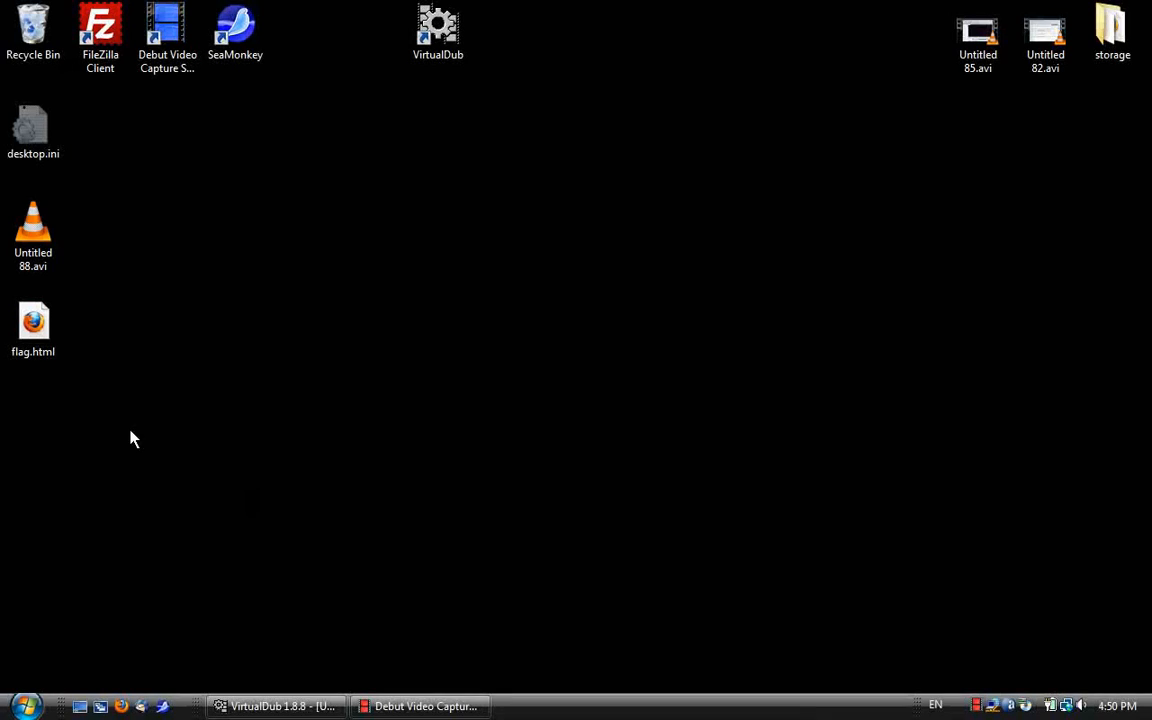
- Open flag.html from the desktop in the web browser and test its Norsk Mission Statement and Norsk About Us links
{"action": "left_click", "coordinate": [40, 332]}
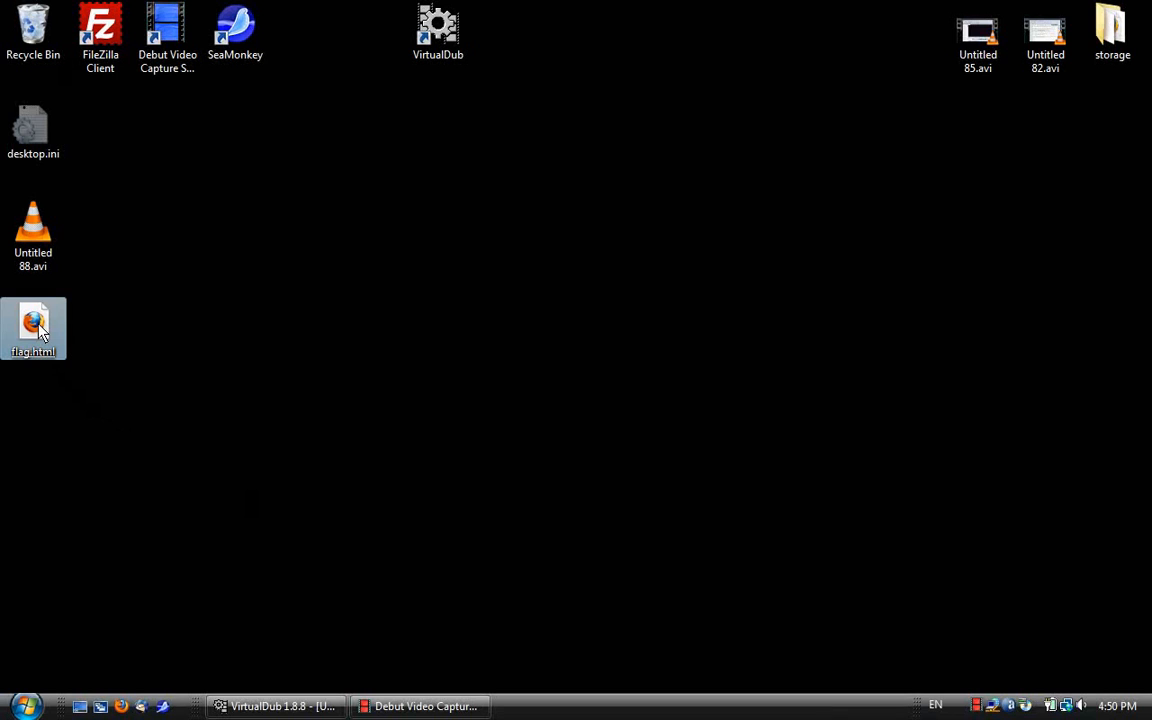
{"action": "double_click", "coordinate": [40, 332]}
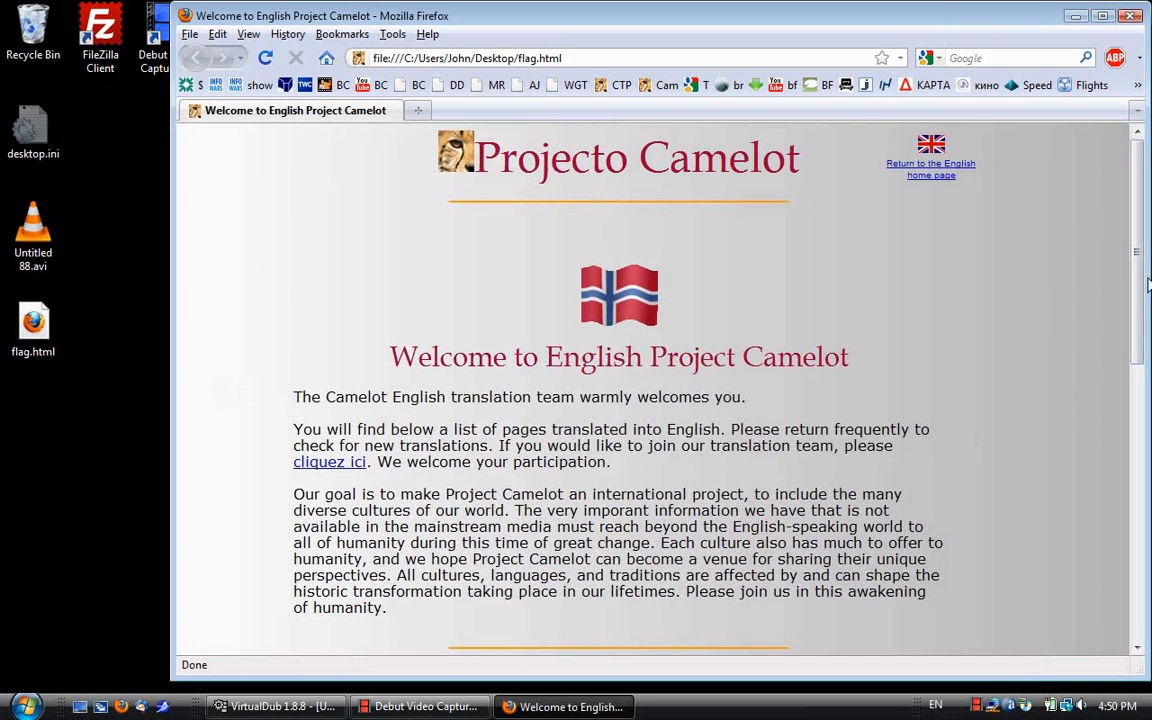
{"action": "left_click_drag", "start_coordinate": [1142, 255], "coordinate": [1142, 393]}
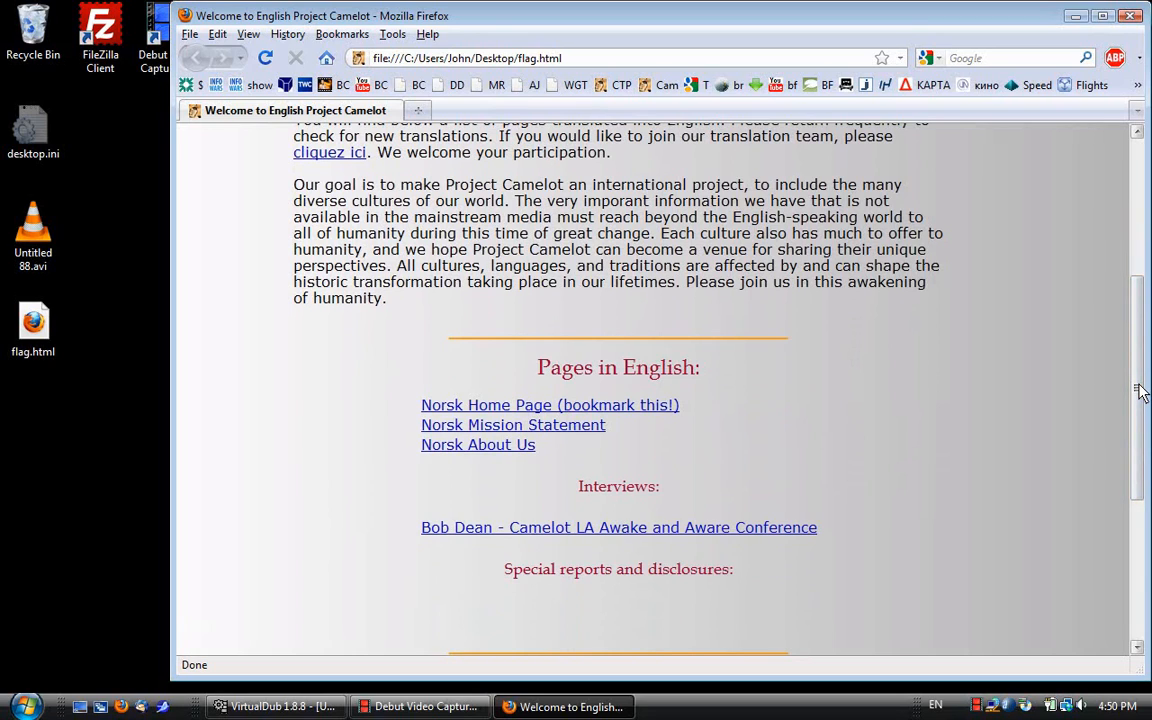
{"action": "left_click", "coordinate": [572, 431]}
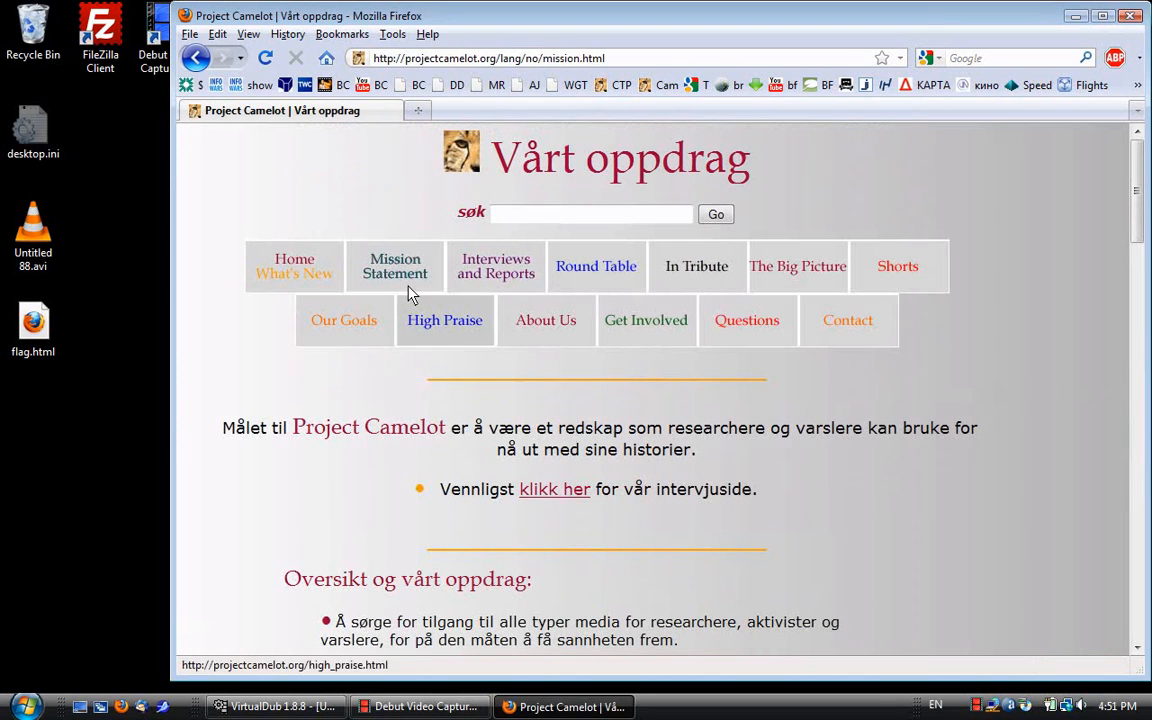
{"action": "left_click", "coordinate": [197, 60]}
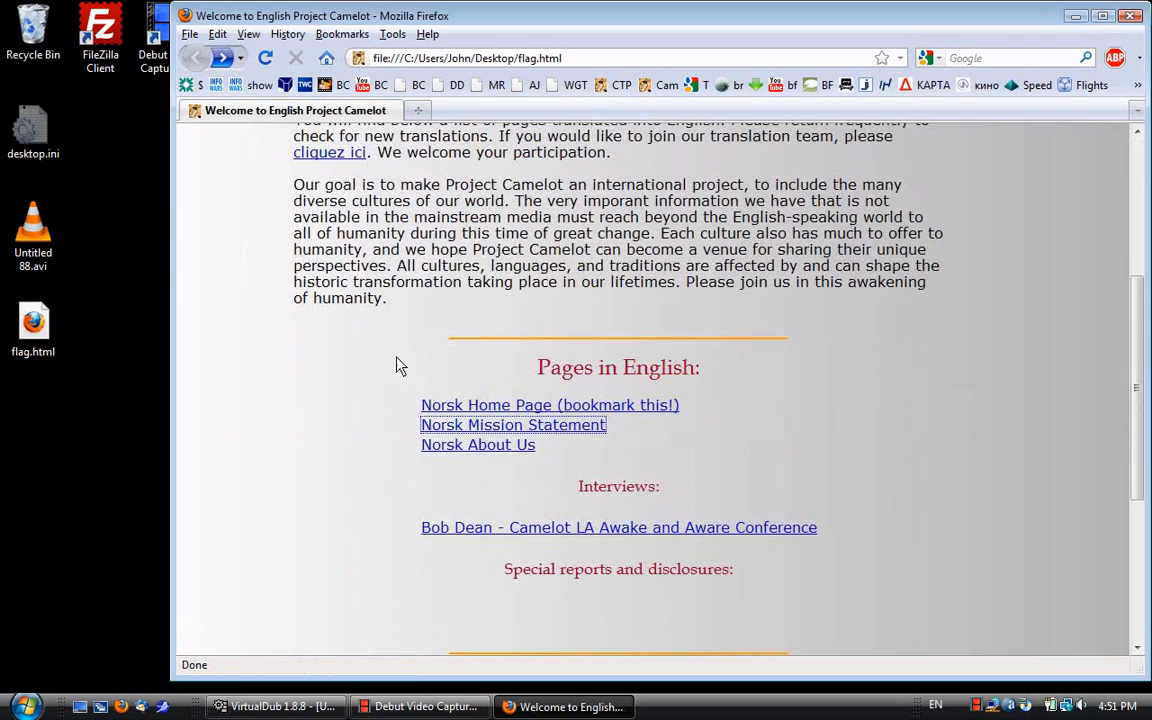
{"action": "left_click", "coordinate": [453, 447]}
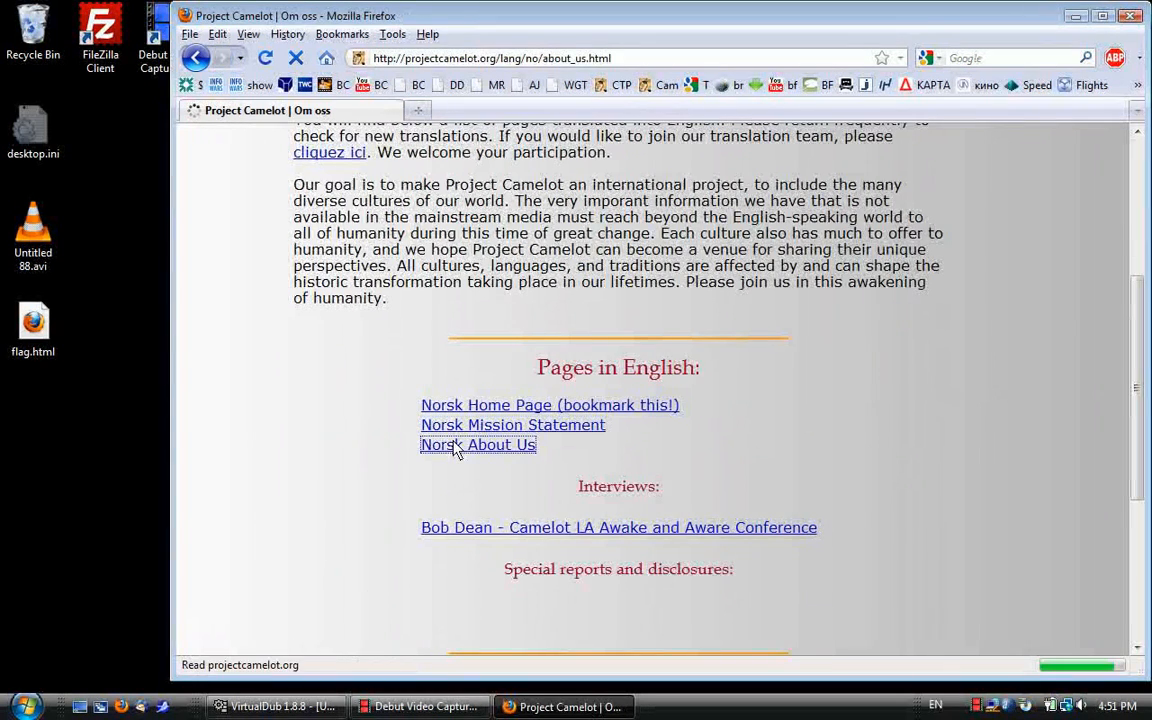